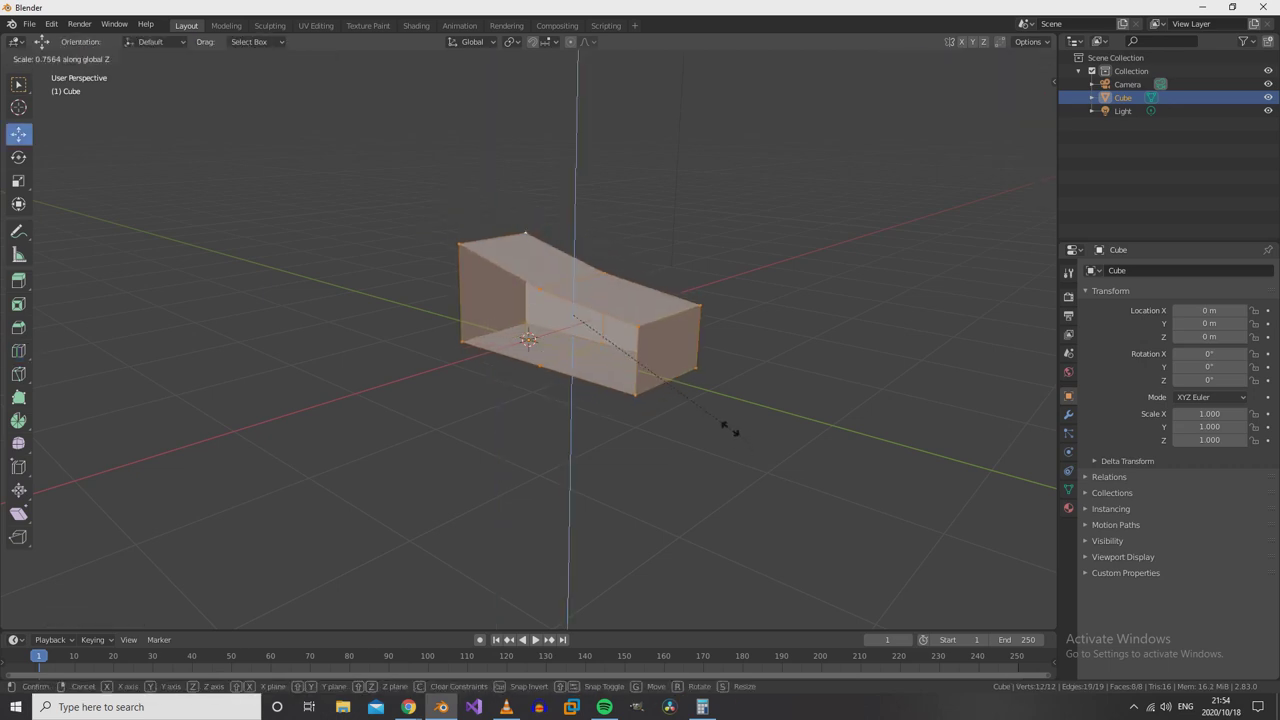
- Mirror the car body cube across the X axis
click(1003, 403)
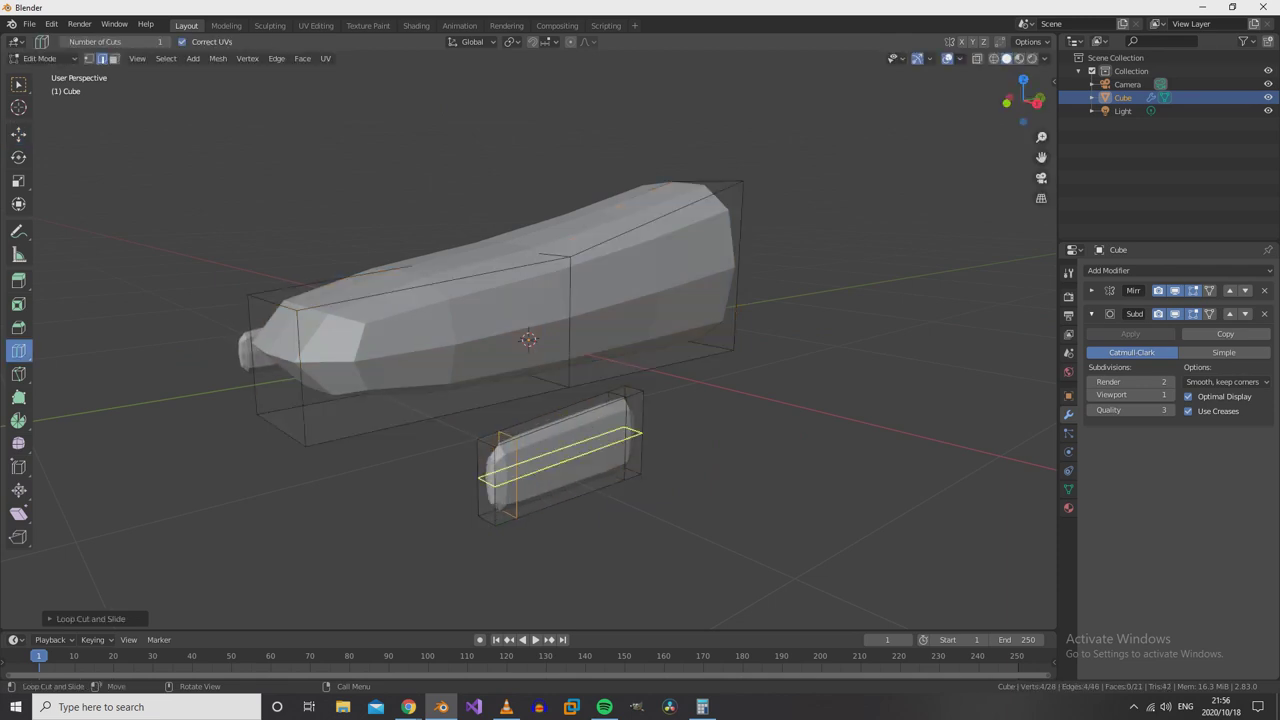
- Select the small rounded piece and move it under the nose as a support strut
scroll(528, 340, down, 5)
key(ctrl+l)
key(KP_3)
scroll(528, 340, up, 3)
scroll(528, 340, up, 2)
key(g)
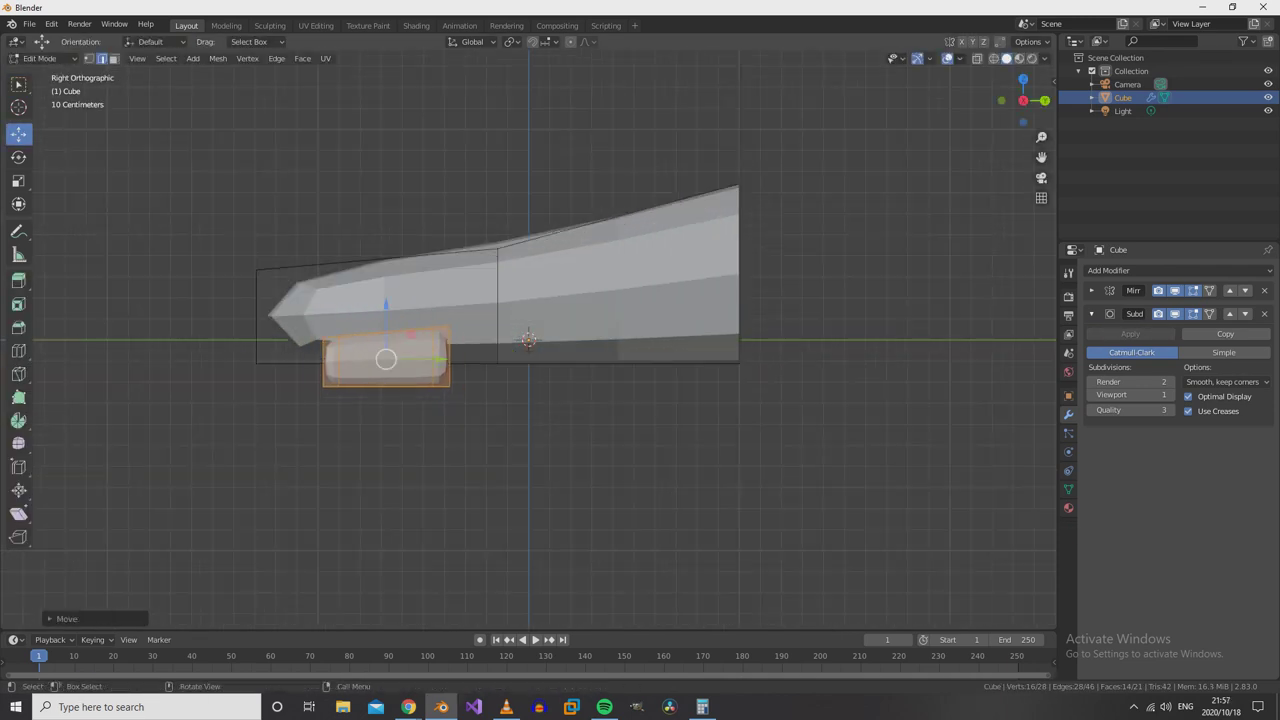
click(270, 295)
middle_drag(270, 295, 300, 250)
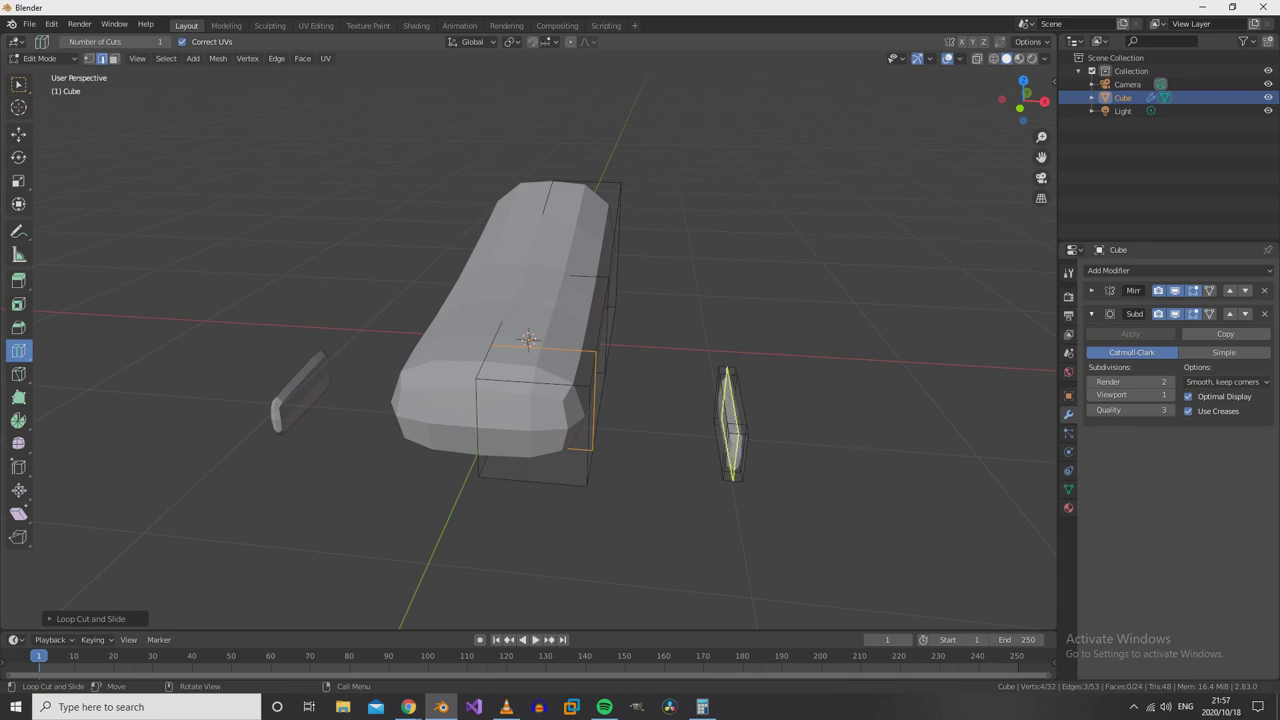
- Position the flat front-wing plate below the struts, matching the reference photo
key(alt+Tab)
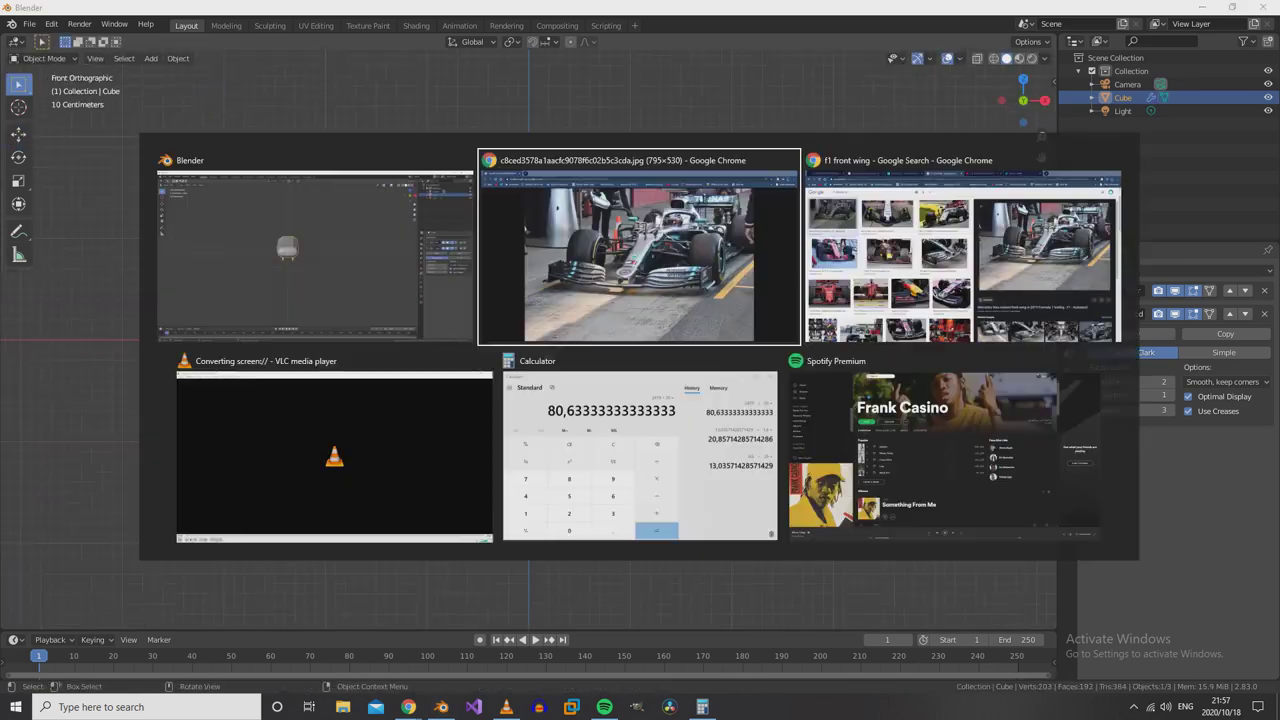
key(alt+Tab)
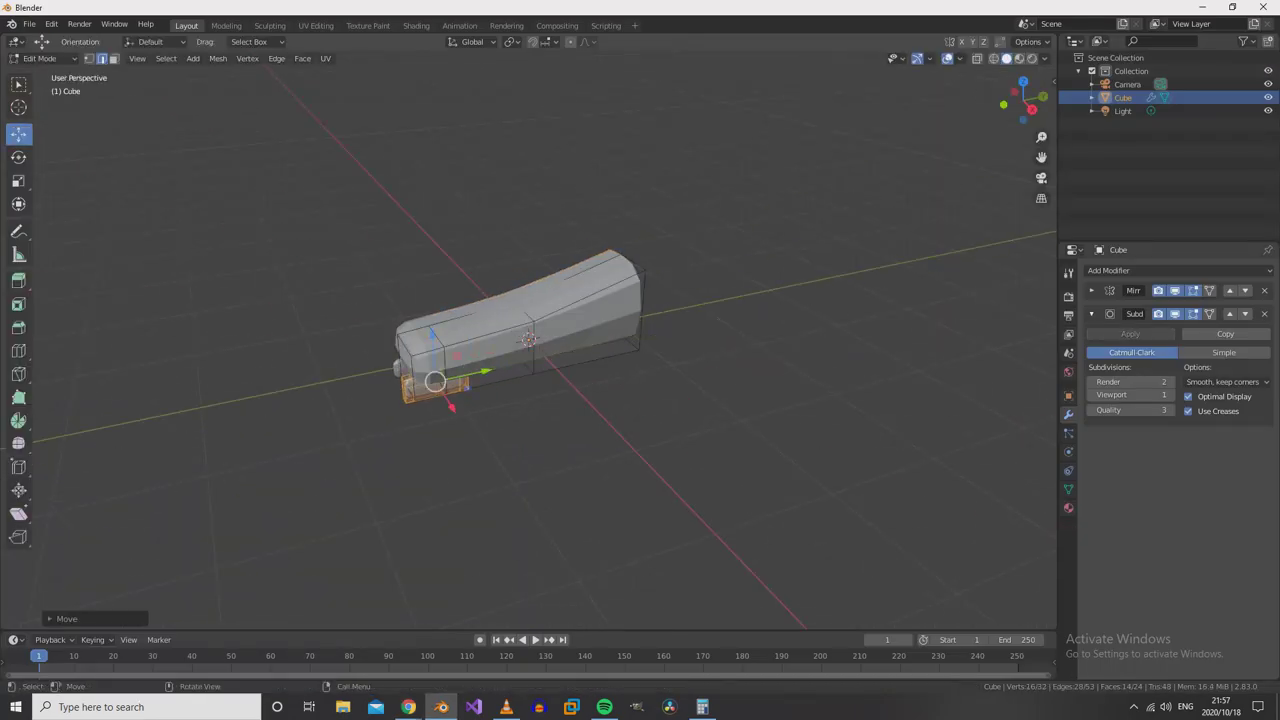
middle_drag(600, 450, 680, 440)
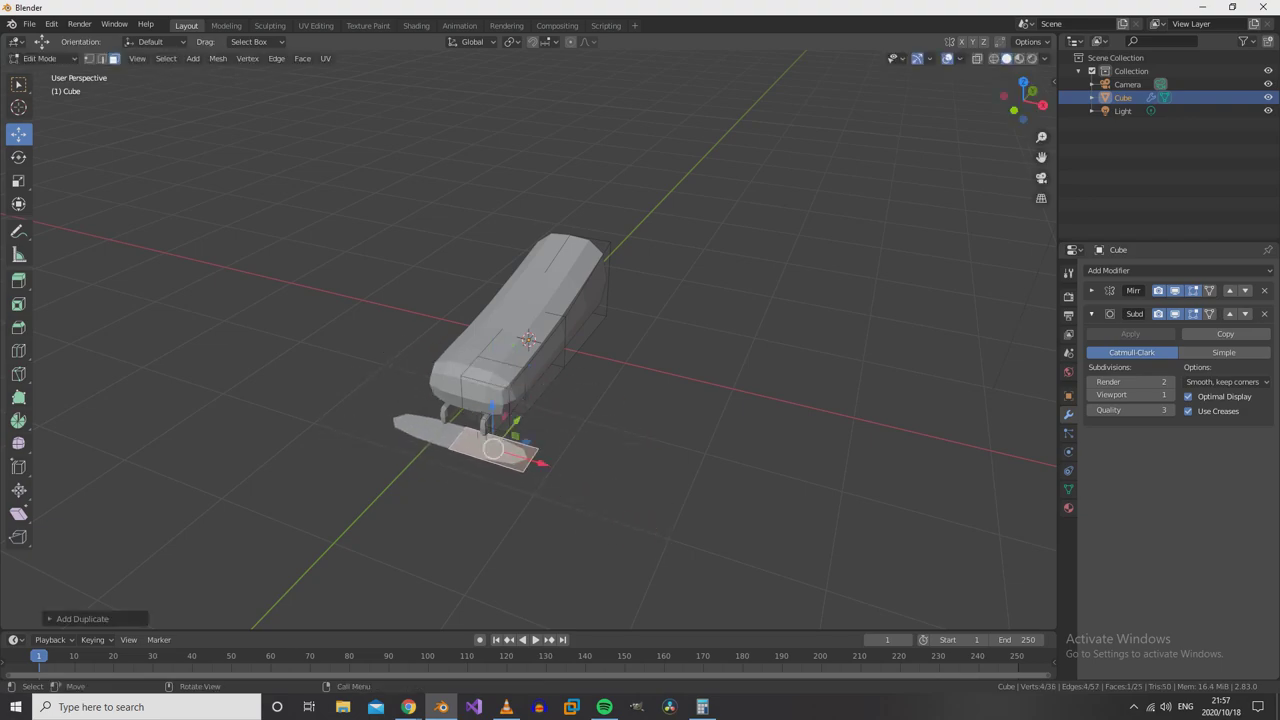
middle_drag(600, 450, 700, 350)
key(KP_7)
key(KP_1)
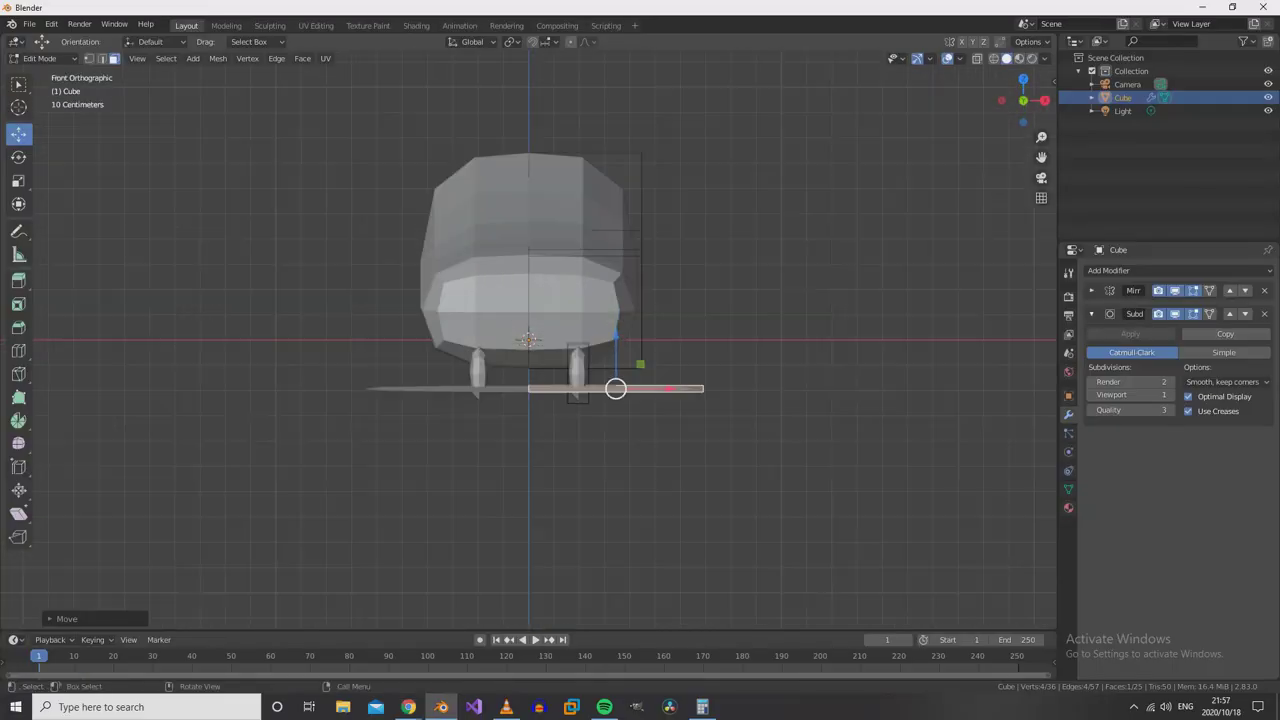
key(Return)
mouse_move(600, 450)
middle_down()
mouse_move(660, 400)
mouse_move(720, 380)
middle_up()
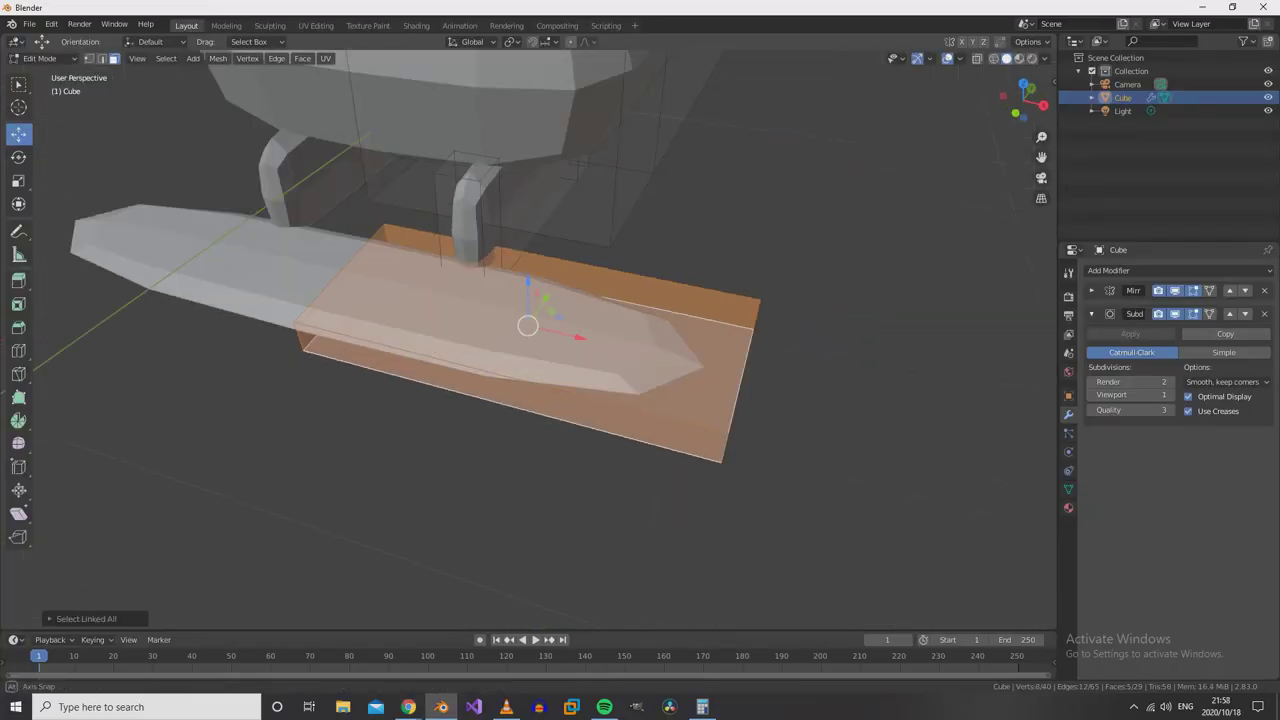
- Select the wing plate's outer end face and extrude it outward
key(KP_7)
key(ctrl+l)
middle_drag(600, 450, 700, 350)
click(217, 58)
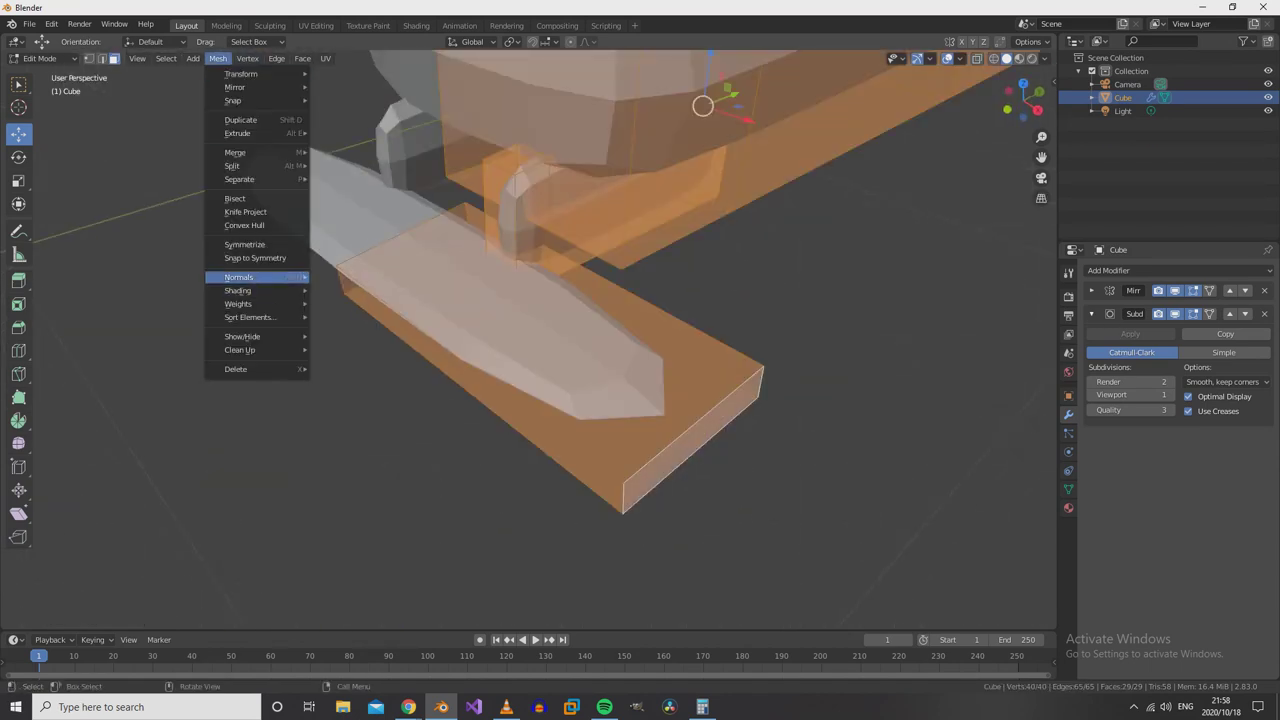
click(690, 440)
key(KP_1)
key(e)
- Scale the extruded wing end along Y to match the reference photo
key(alt+Tab)
key(alt+Tab)
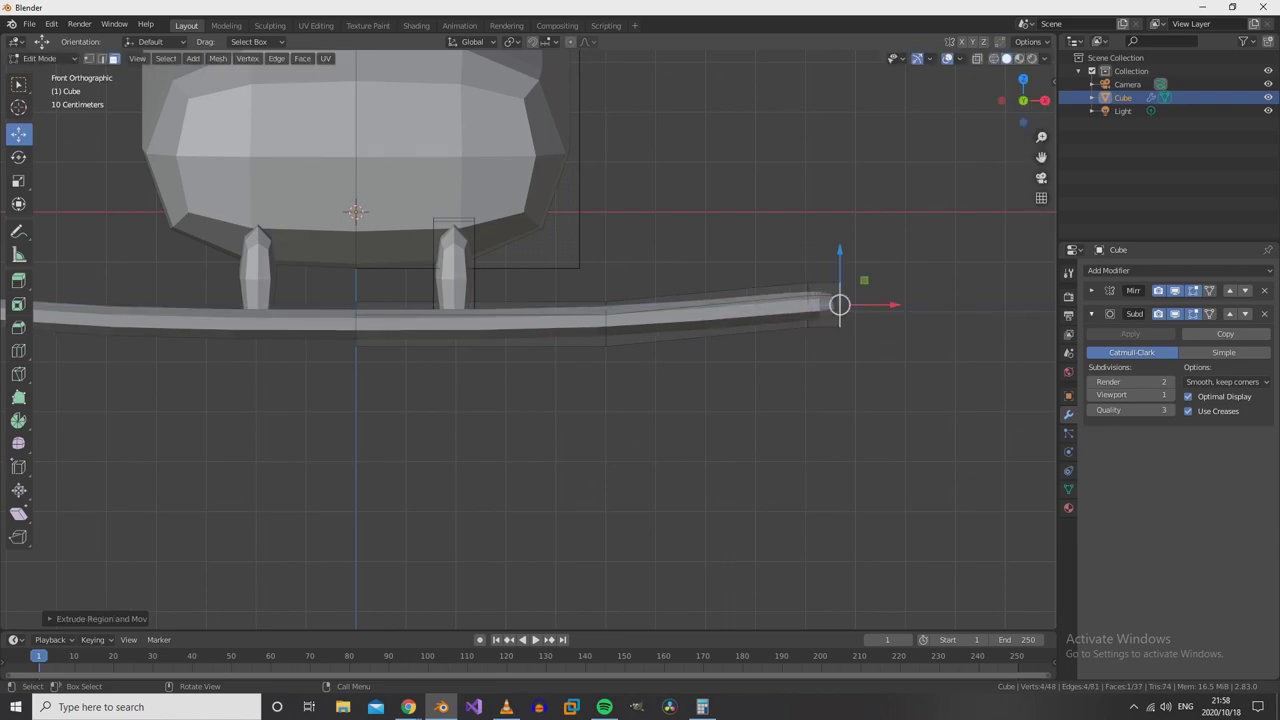
key(KP_7)
key(s)
key(y)
key(alt+Tab)
key(alt+Tab)
key(KP_1)
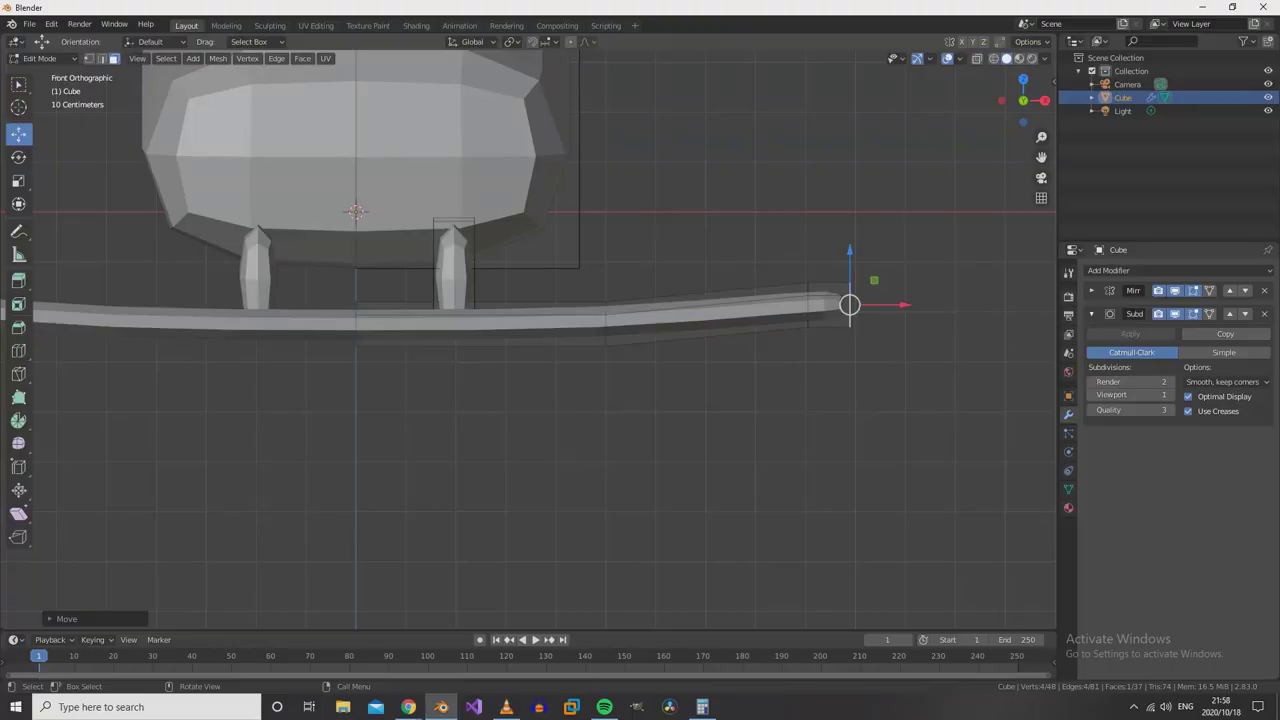
scroll(528, 340, down, 3)
key(KP_7)
- Extend the wing tip further outward and show the mesh in wireframe
key(alt+Tab)
key(alt+Tab)
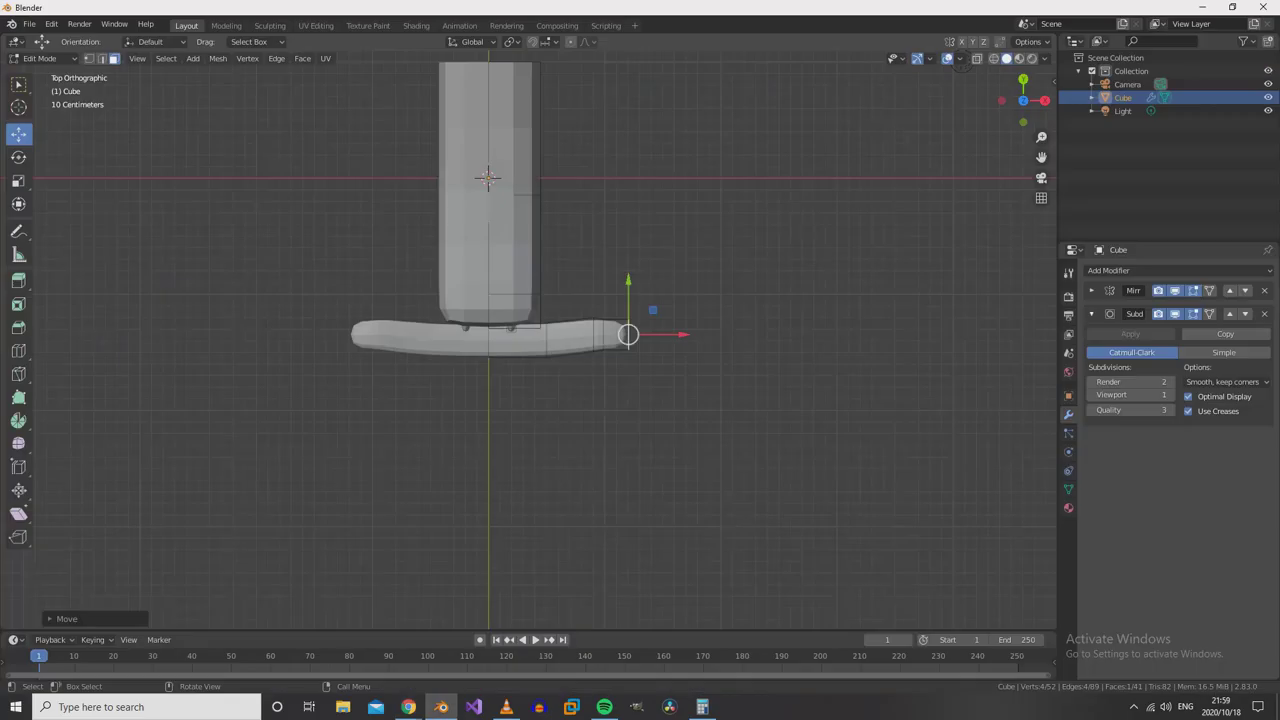
scroll(528, 340, up, 5)
key(g)
key(Return)
scroll(528, 340, down, 3)
key(KP_1)
key(alt+Tab)
key(alt+Tab)
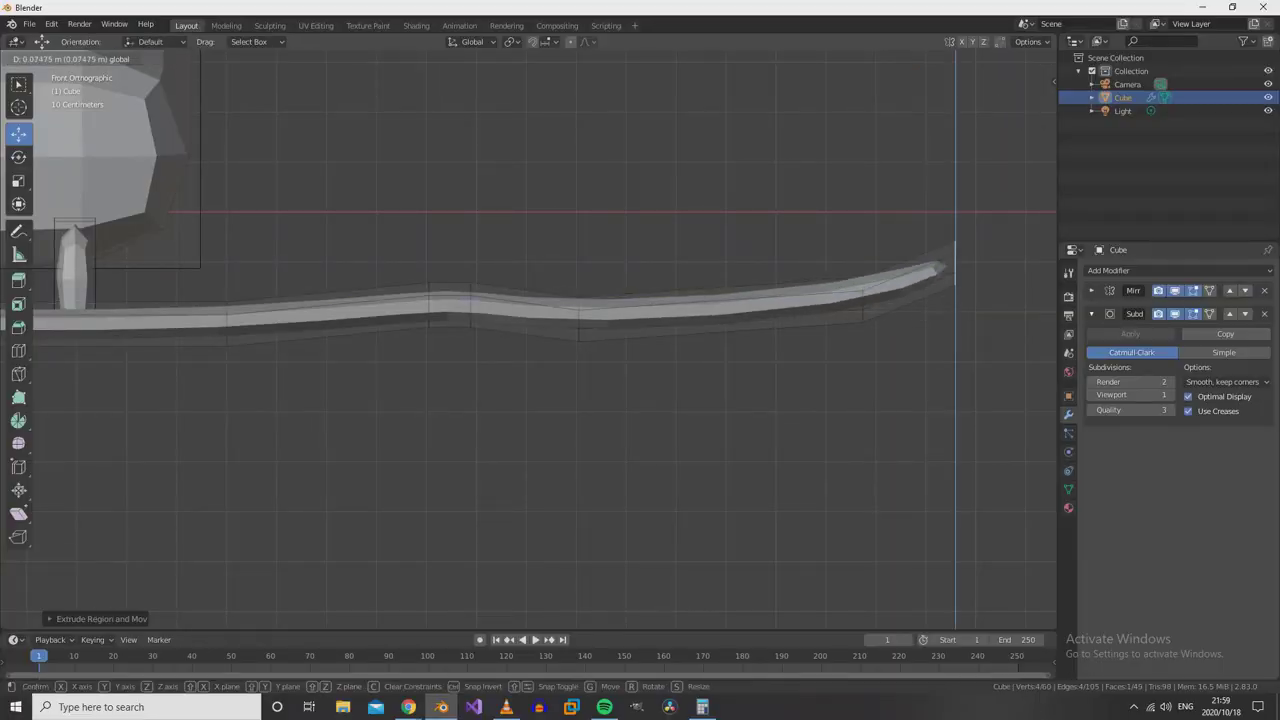
key(Return)
key(KP_7)
key(shift+z)
key(alt+Tab)
key(alt+Tab)
- Duplicate the wing's end face and scale, tilt and extrude it into an upright endplate
key(shift+d)
key(Return)
key(KP_3)
middle_drag(528, 340, 600, 300)
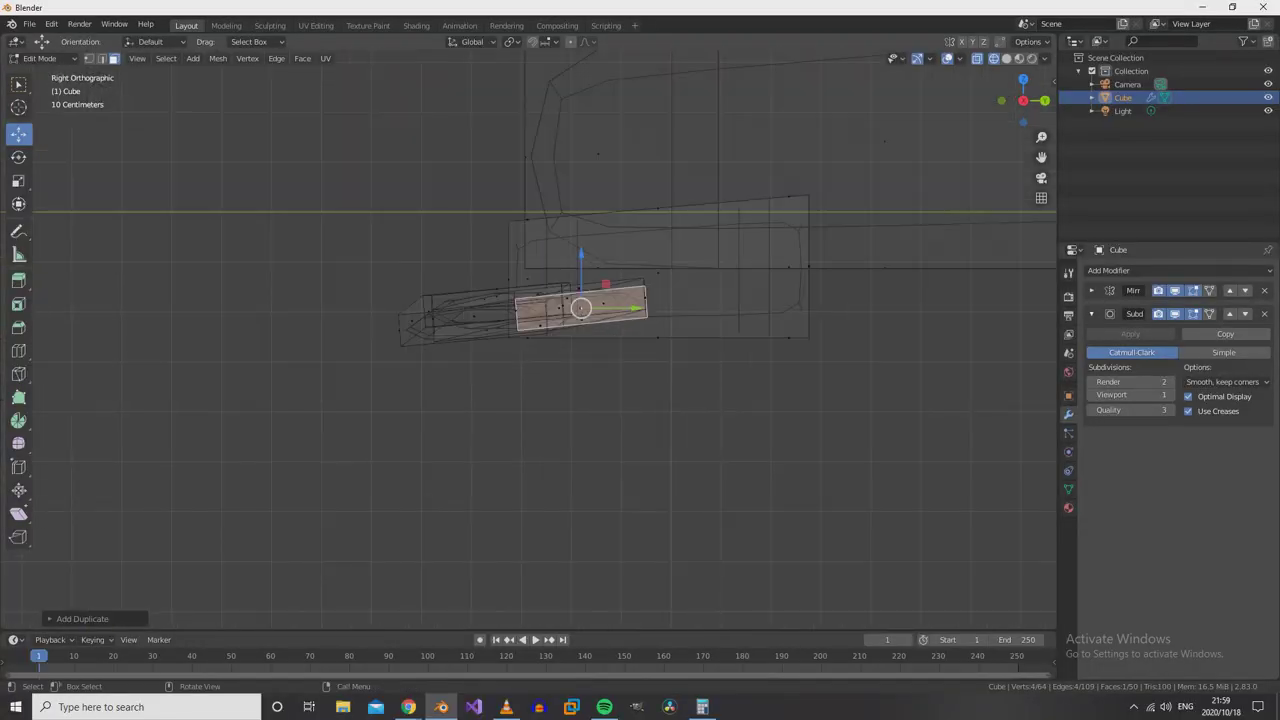
key(KP_3)
key(s)
key(Return)
key(KP_1)
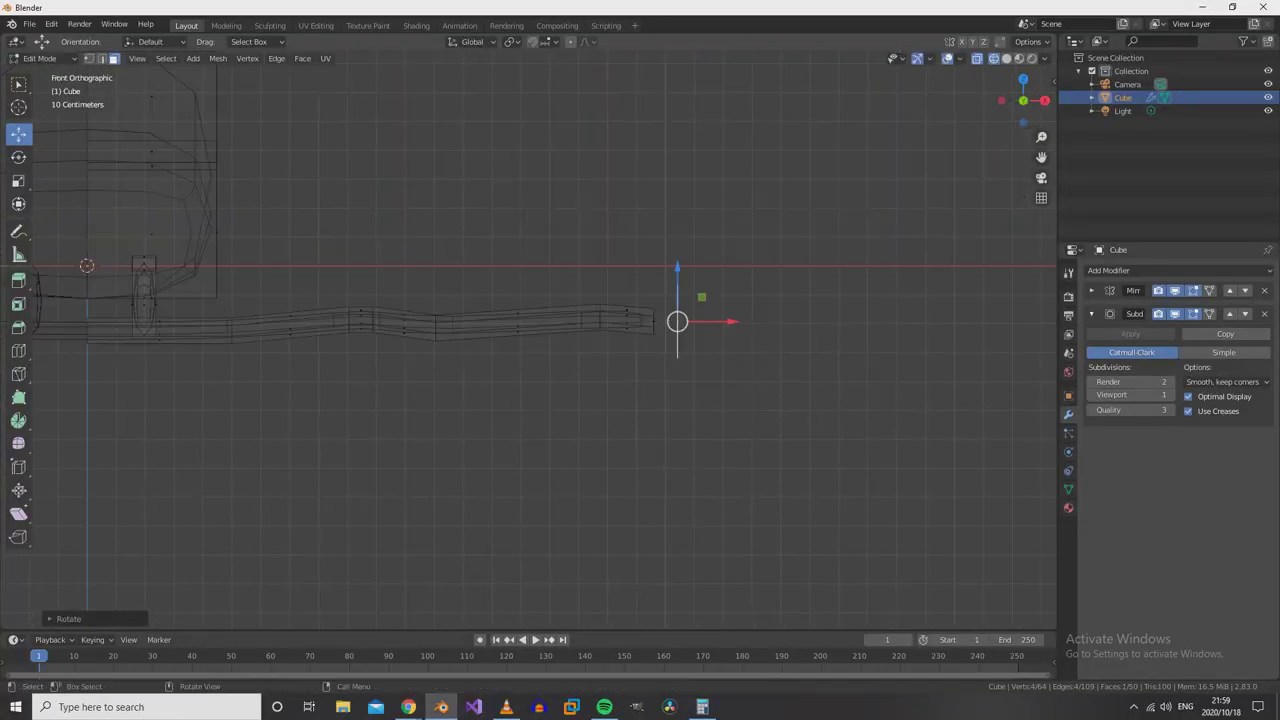
key(Return)
key(KP_7)
- Loop-cut the endplate and move it into place at the wing tip
click(18, 350)
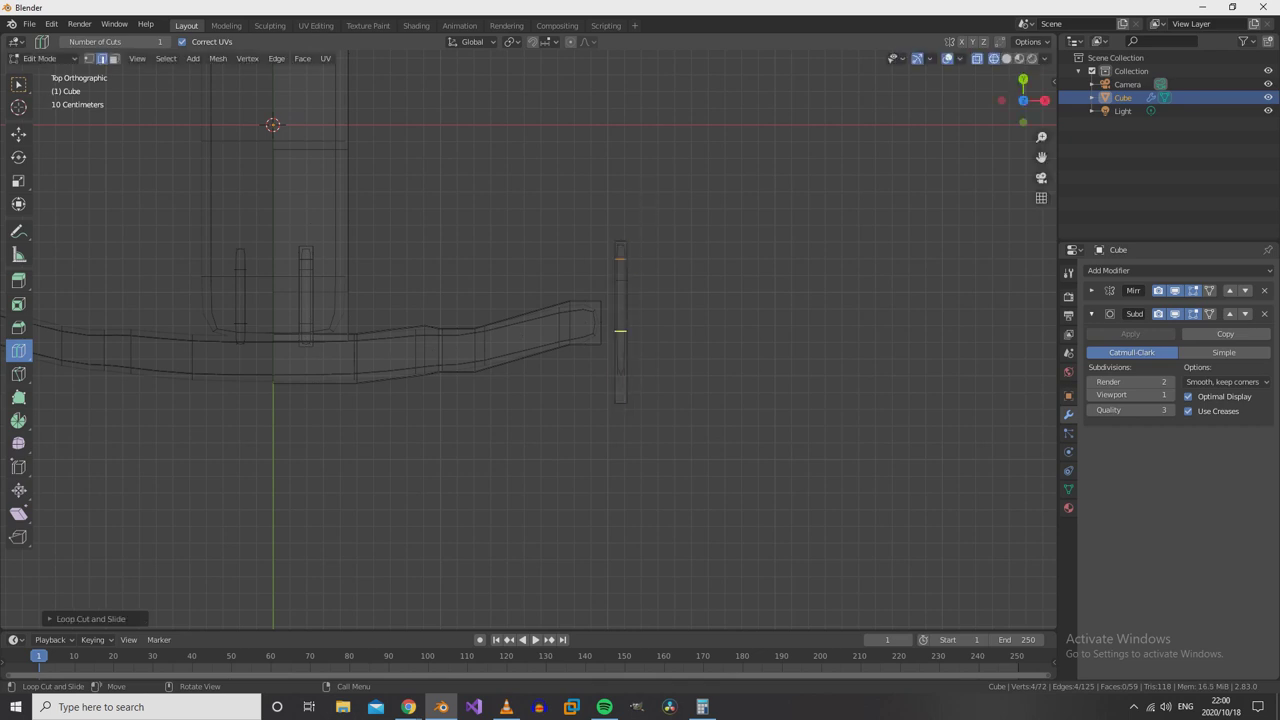
scroll(528, 339, up, 3)
key(KP_1)
key(g)
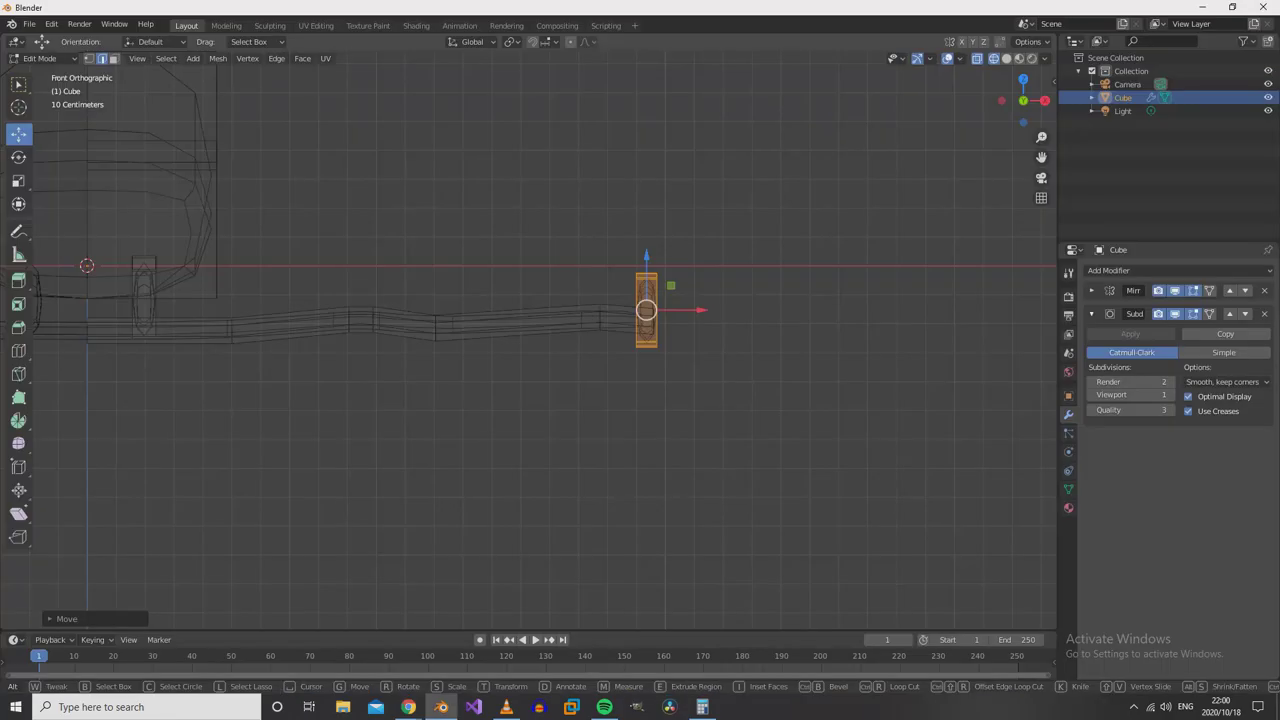
middle_drag(600, 400, 700, 300)
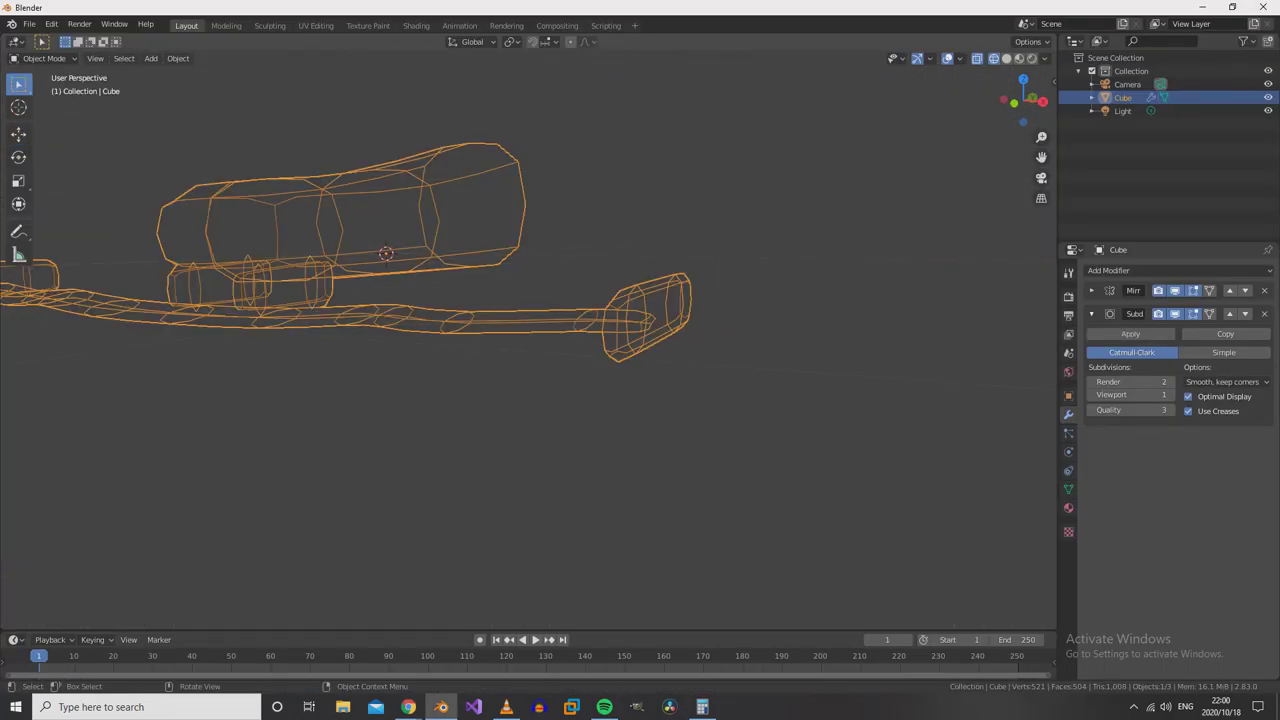
key(KP_3)
middle_drag(590, 361, 597, 232)
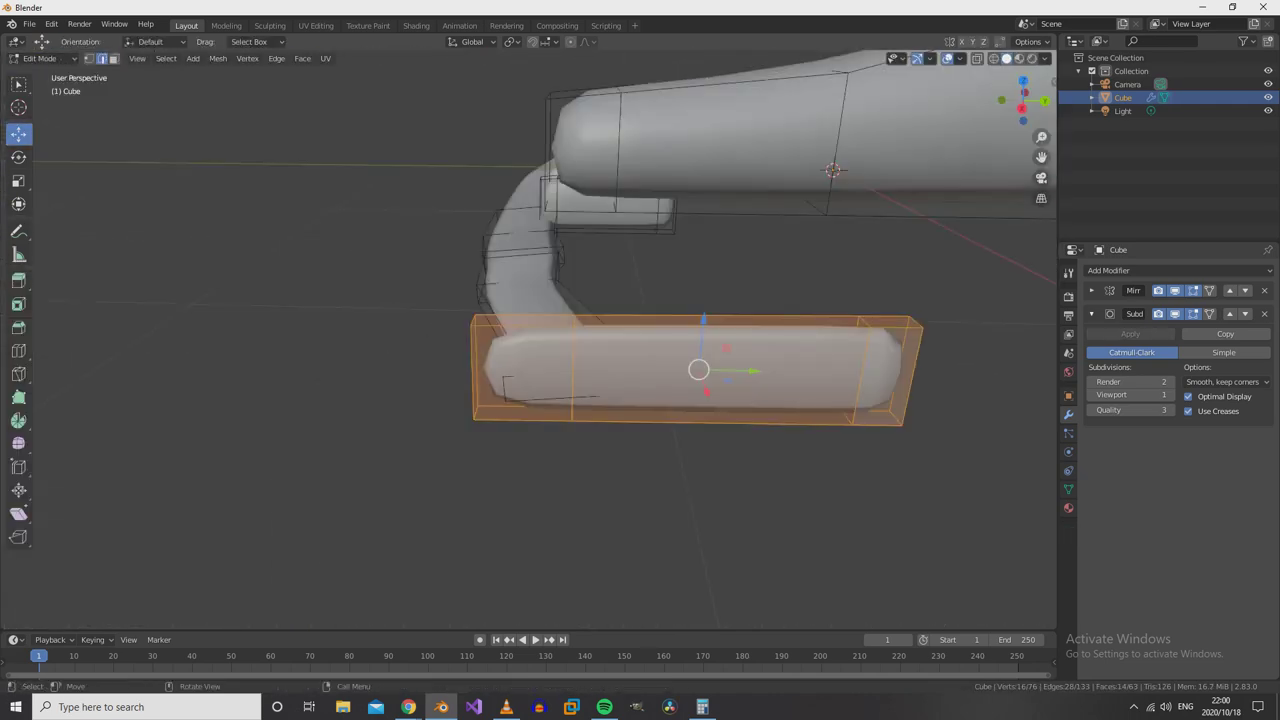
middle_drag(640, 450, 560, 380)
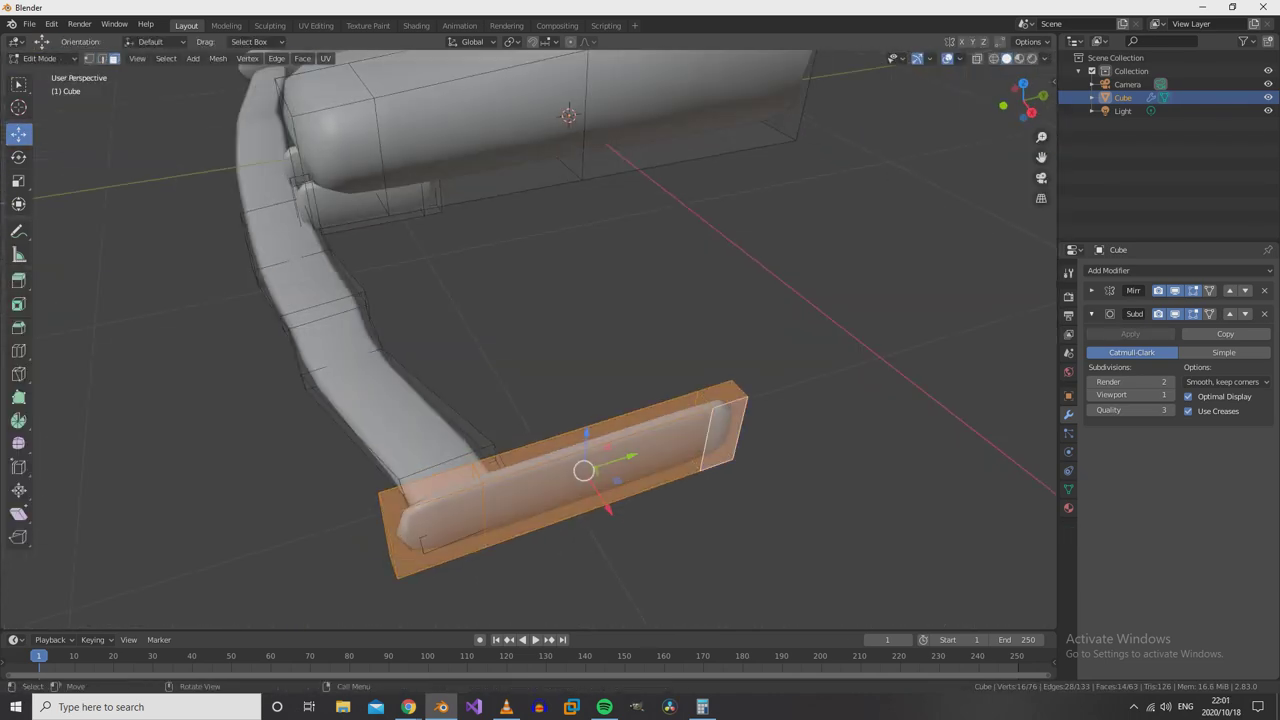
- Add a 32-vertex, 1 m radius circle with Fill Type Nothing to the car mesh
click(520, 490)
key(KP_3)
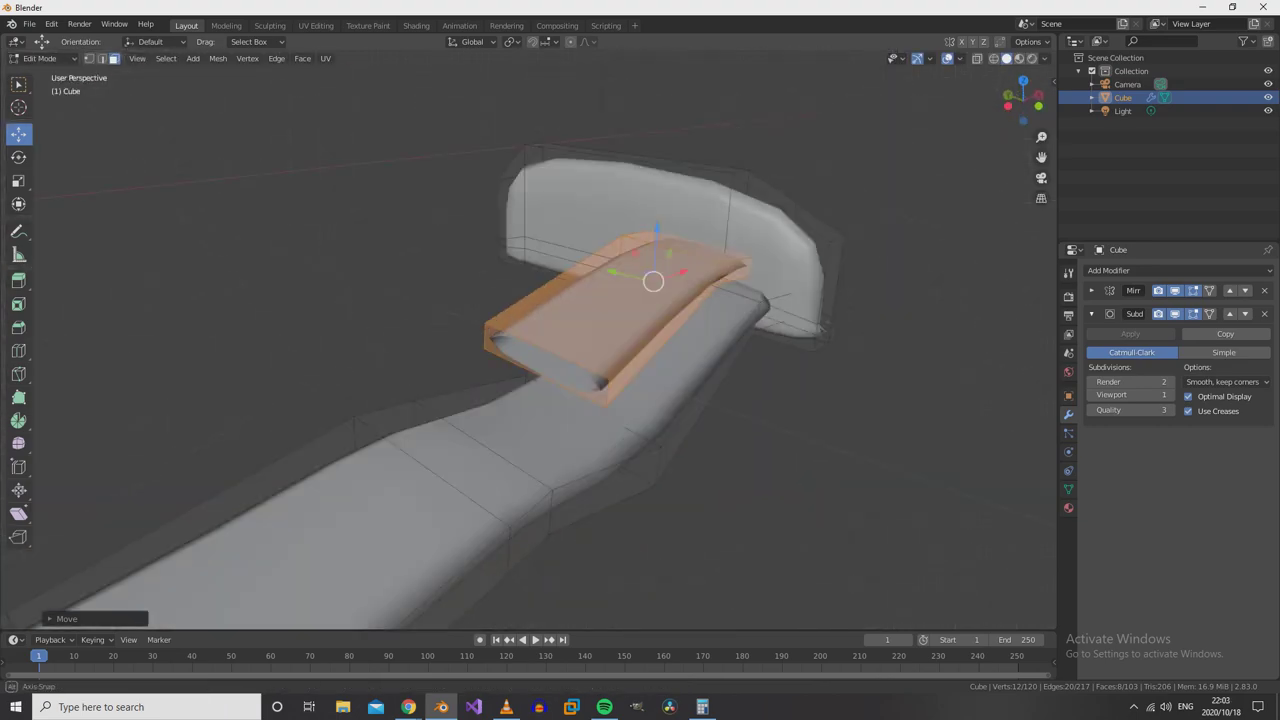
key(KP_1)
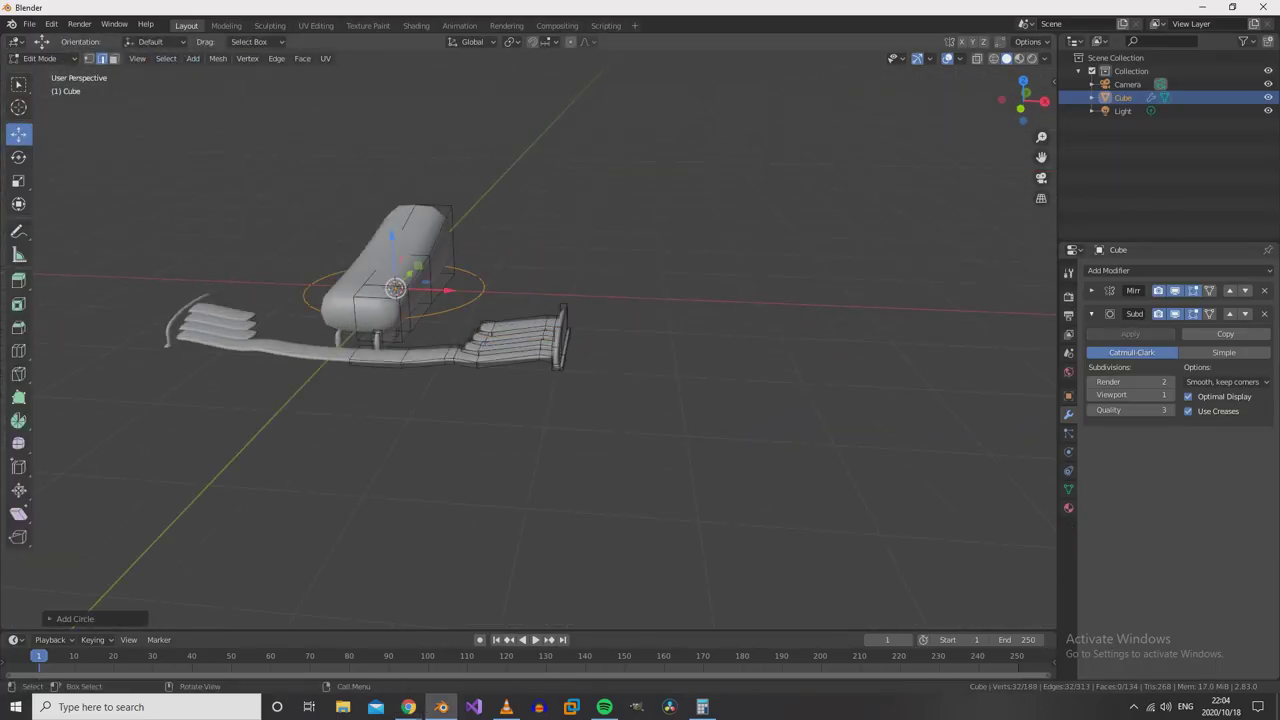
click(50, 618)
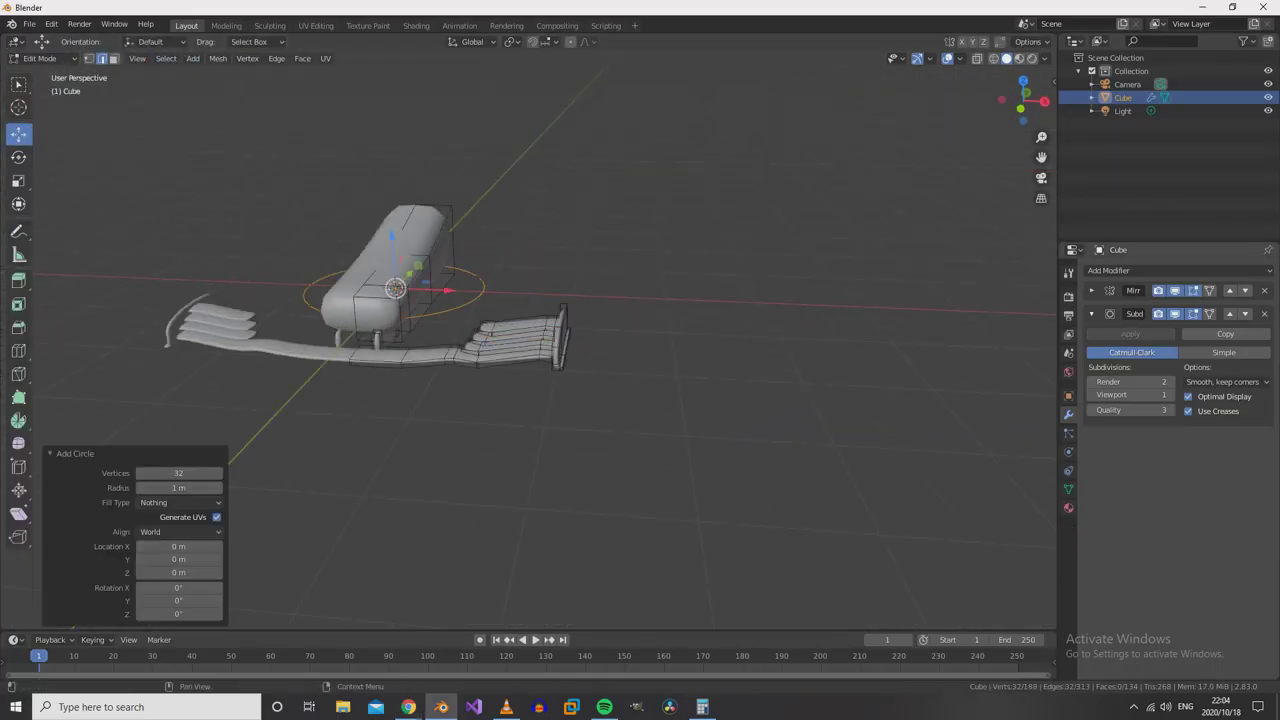
- Move the circle aside, fill it with a face, and merge by distance
click(1092, 290)
key(Return)
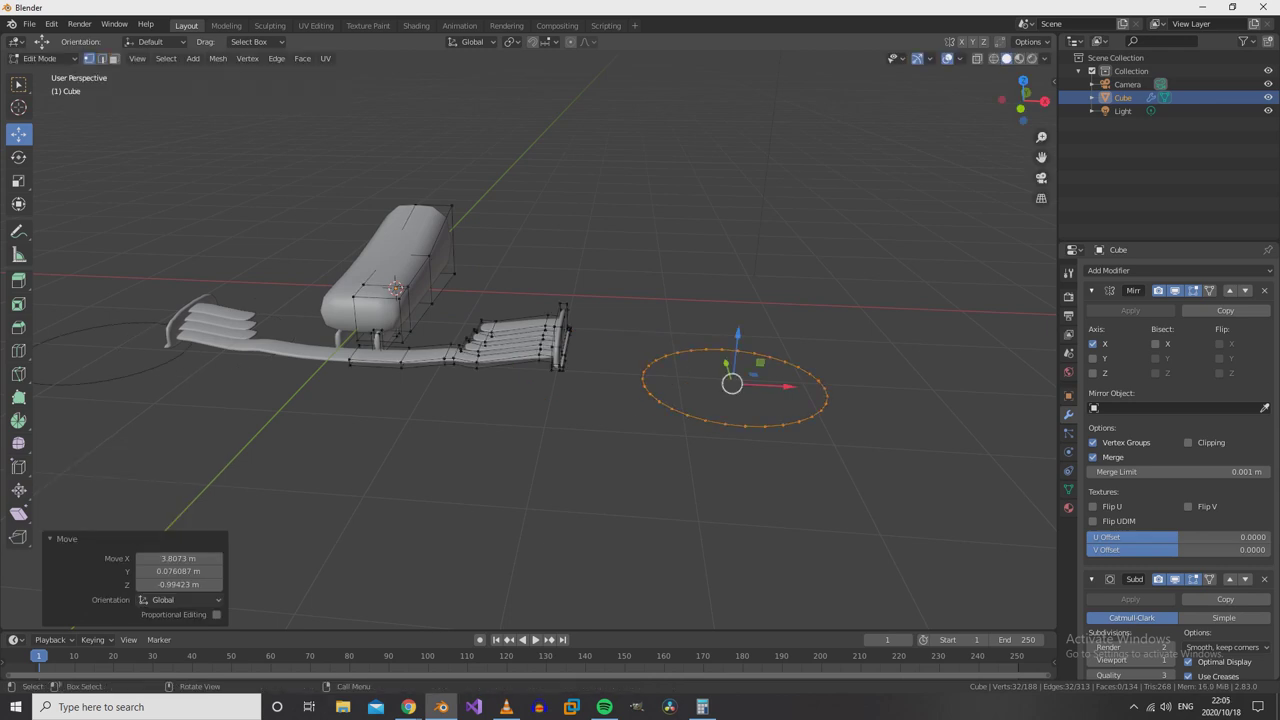
middle_drag(600, 420, 620, 400)
key(KP_7)
key(KP_Decimal)
key(f)
scroll(528, 340, down, 4)
click(218, 58)
click(350, 203)
scroll(528, 340, up, 5)
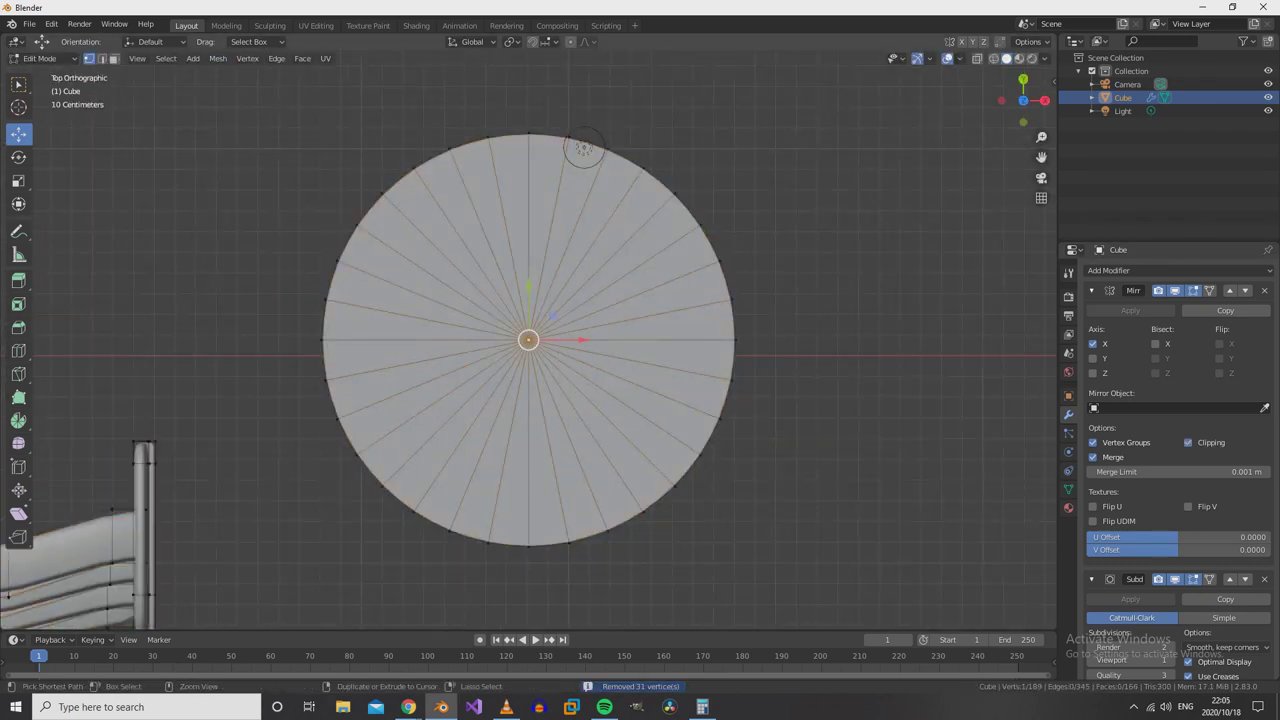
- Shrink the disc, place it beside the front wing flaps, and rotate it 15.5°
key(s)
click(838, 380)
key(KP_1)
key(KP_Decimal)
scroll(640, 360, down, 3)
key(g)
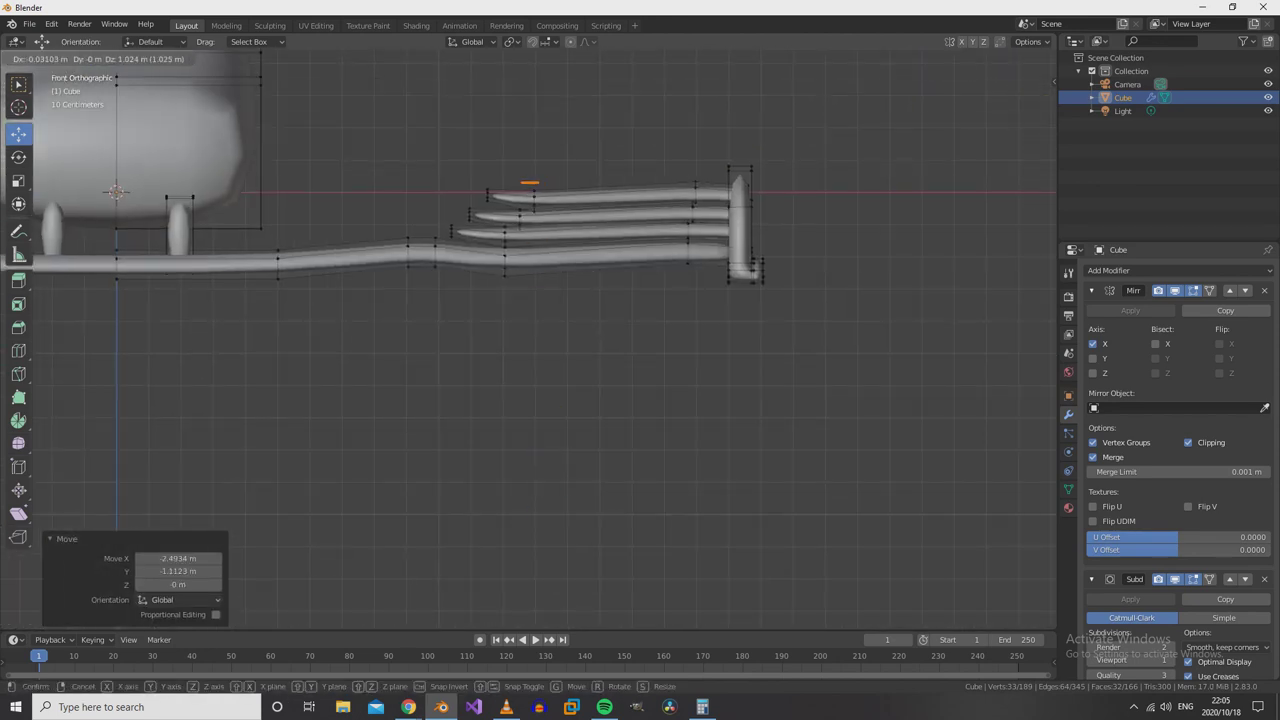
key(Return)
scroll(500, 180, up, 3)
key(r)
key(Return)
- Extrude the disc into a rod and taper its end
key(Return)
key(s)
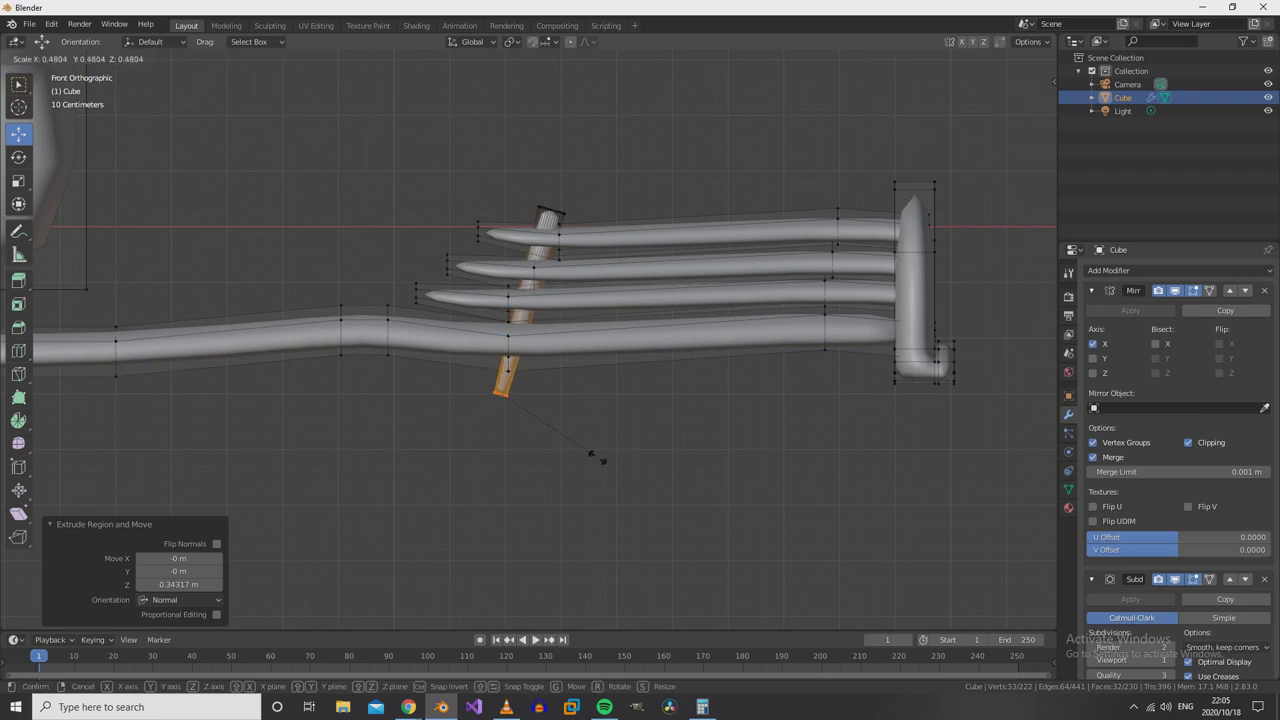
key(Return)
key(KP_7)
scroll(487, 200, up, 3)
key(Return)
scroll(551, 340, down, 5)
- Collapse the Mirror and Subdivision modifier panels and switch to see-through shading
key(Tab)
mouse_move(551, 340)
middle_down()
mouse_move(500, 300)
mouse_move(470, 320)
mouse_move(480, 330)
middle_up()
click(1091, 290)
click(1091, 313)
key(z)
click(700, 343)
key(Tab)
middle_drag(600, 343, 450, 400)
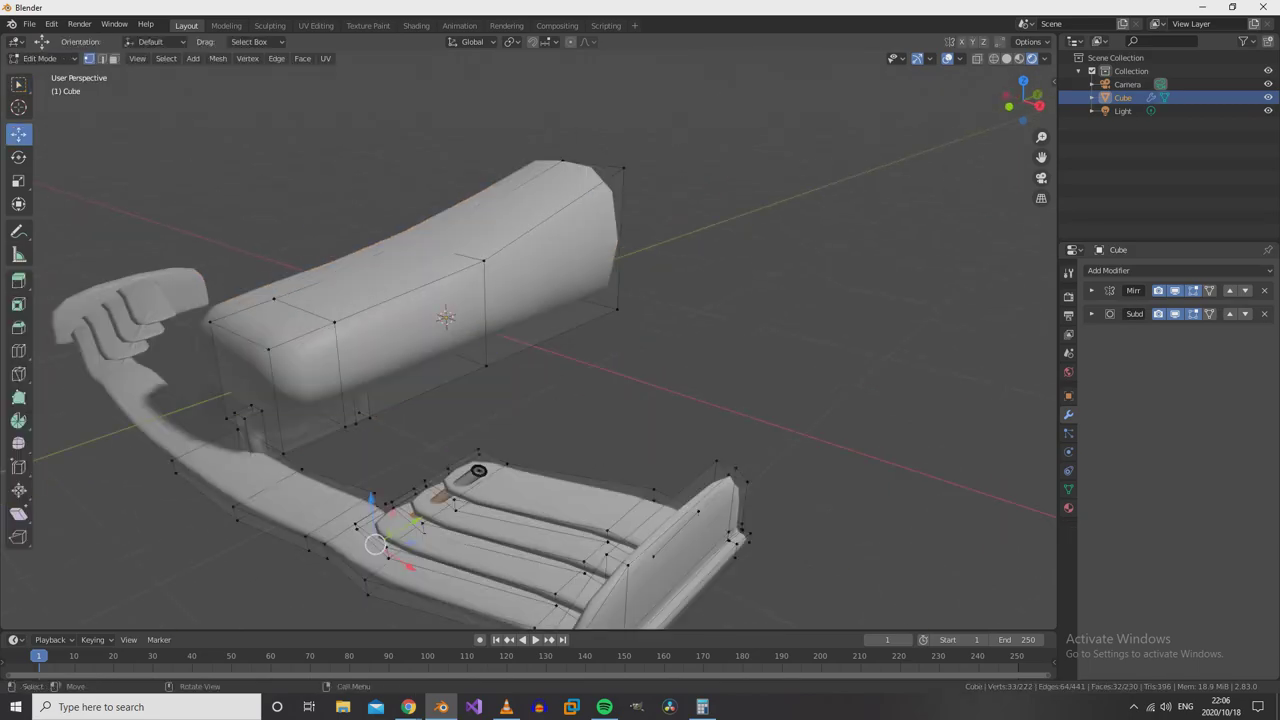
- Duplicate a body face, stretch it along Y, and extrude it into a plate
key(KP_3)
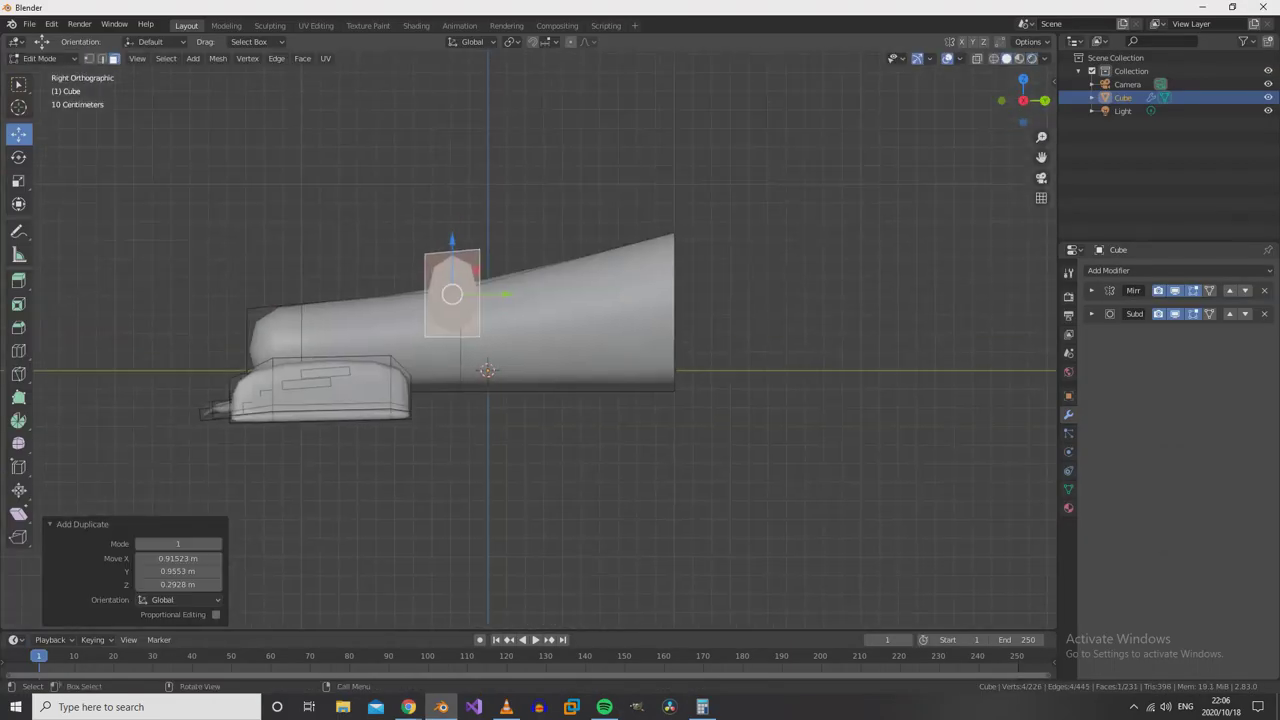
key(s)
key(y)
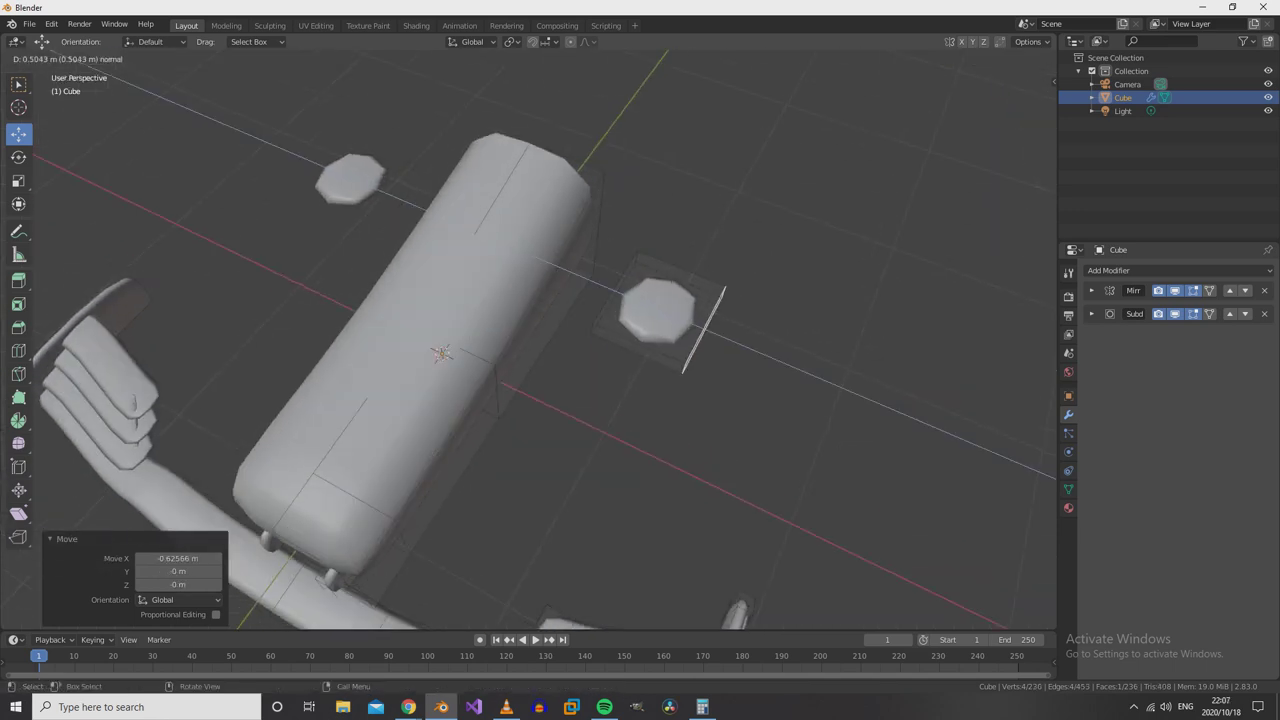
key(Return)
- Add two loop cuts across the side plate
click(748, 345)
mouse_move(748, 345)
middle_down()
mouse_move(680, 300)
mouse_move(600, 380)
mouse_move(560, 260)
mouse_move(540, 300)
mouse_move(500, 300)
middle_up()
scroll(540, 300, up, 3)
scroll(540, 340, down, 5)
click(18, 350)
drag(600, 330, 528, 466)
- Shrink the side plate slightly and move it outward from the body
click(600, 330)
key(s)
click(600, 320)
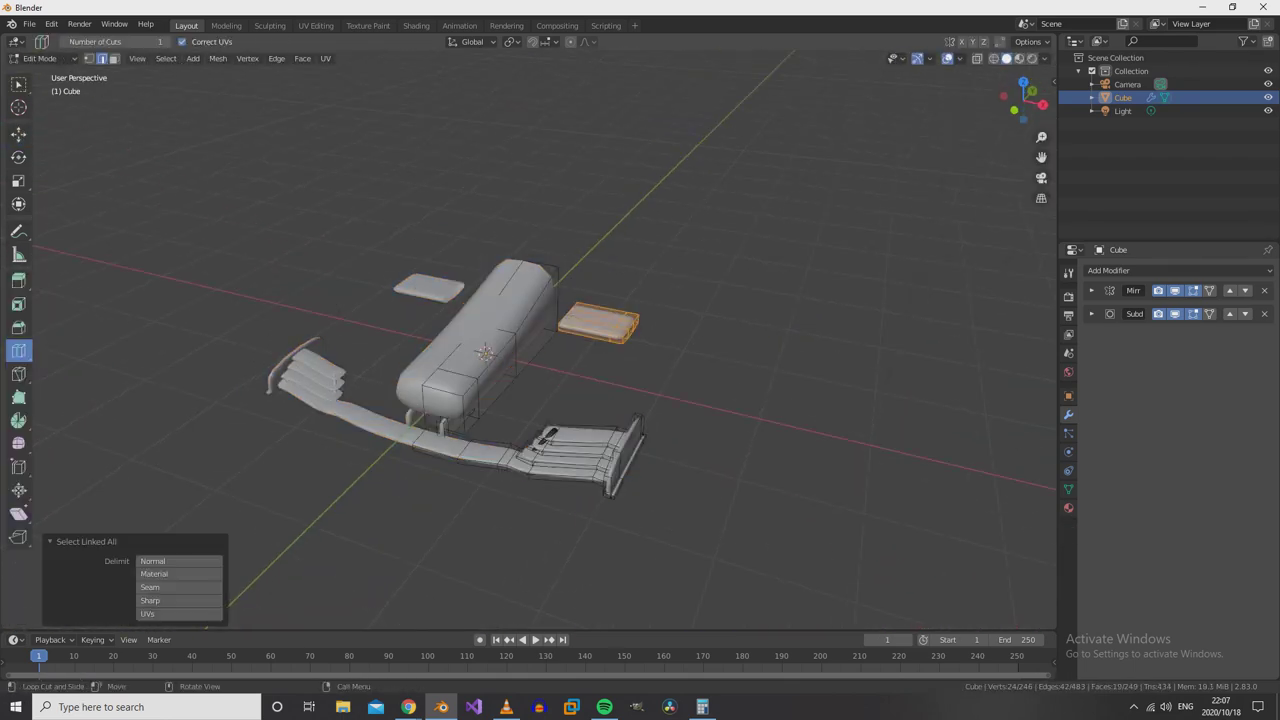
key(KP_7)
scroll(600, 320, up, 5)
key(g)
key(Return)
scroll(540, 340, down, 5)
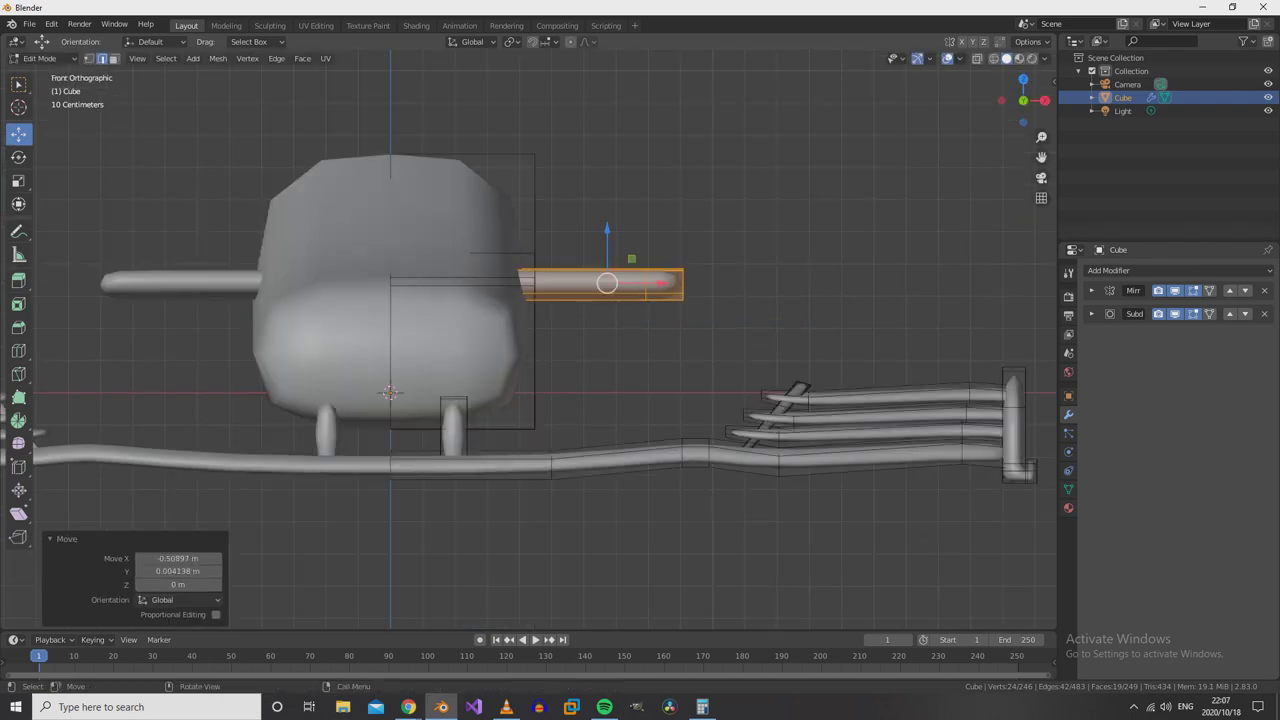
middle_drag(540, 340, 600, 300)
scroll(540, 340, down, 3)
key(Tab)
middle_drag(540, 340, 500, 320)
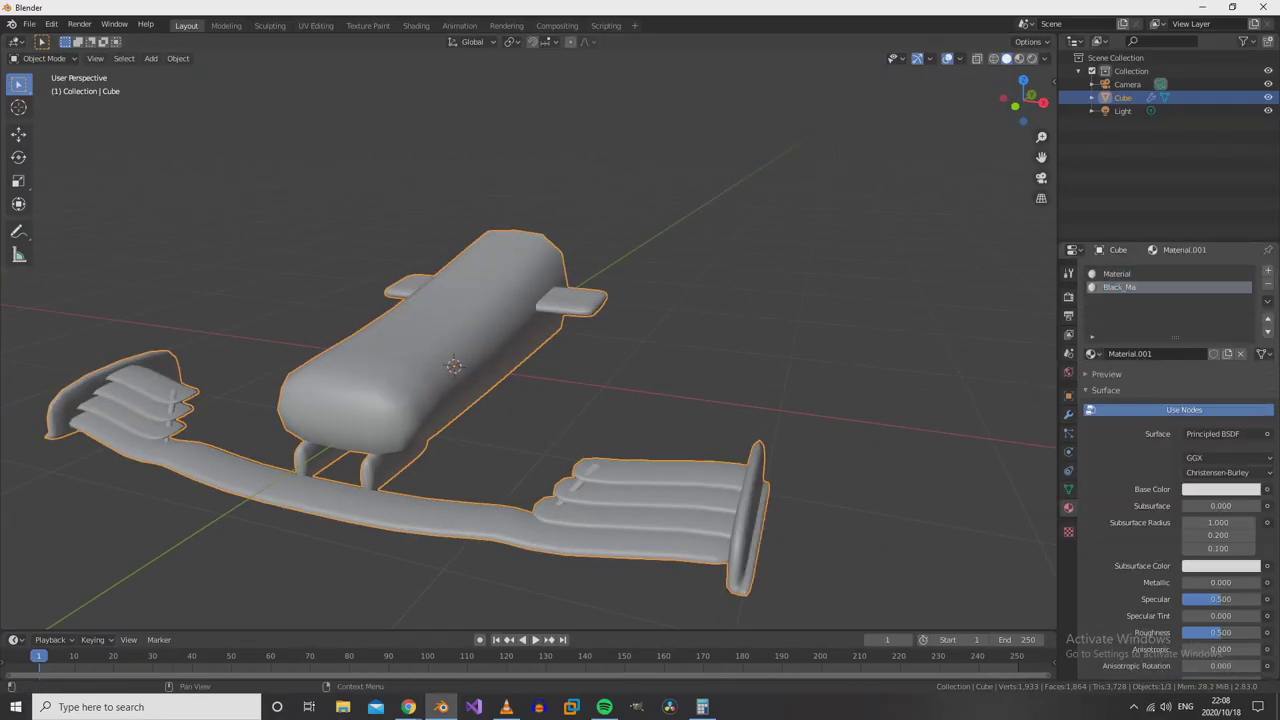
- Set Black_Mat's base colour to black and assign it to the side plates
click(1221, 489)
drag(1262, 300, 1262, 398)
key(Tab)
key(Return)
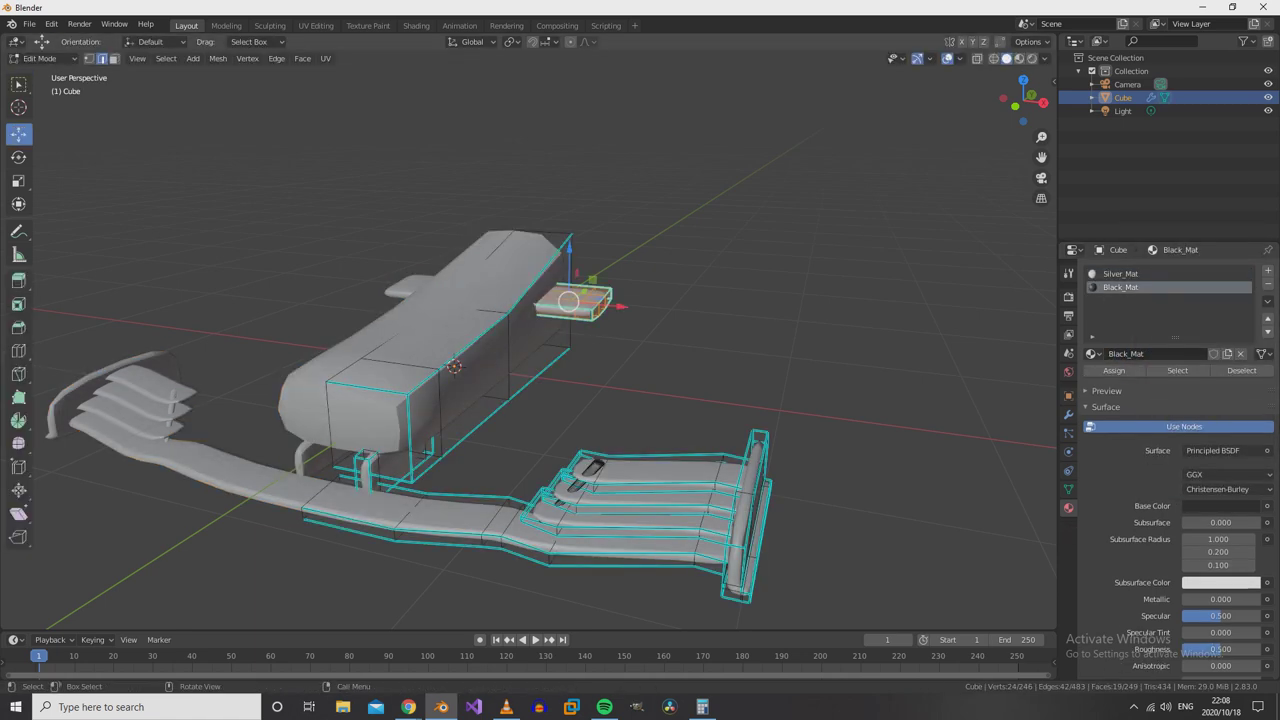
- Lower Silver_Mat's roughness slightly
key(Tab)
key(Tab)
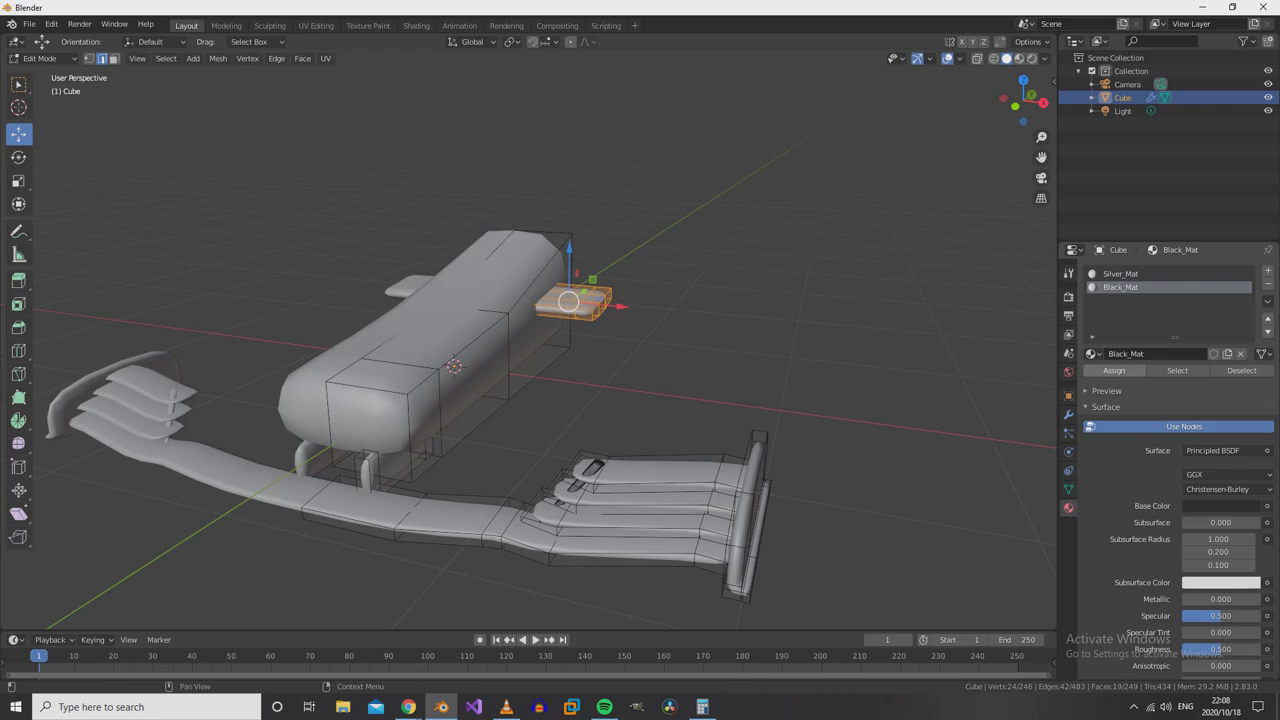
key(Tab)
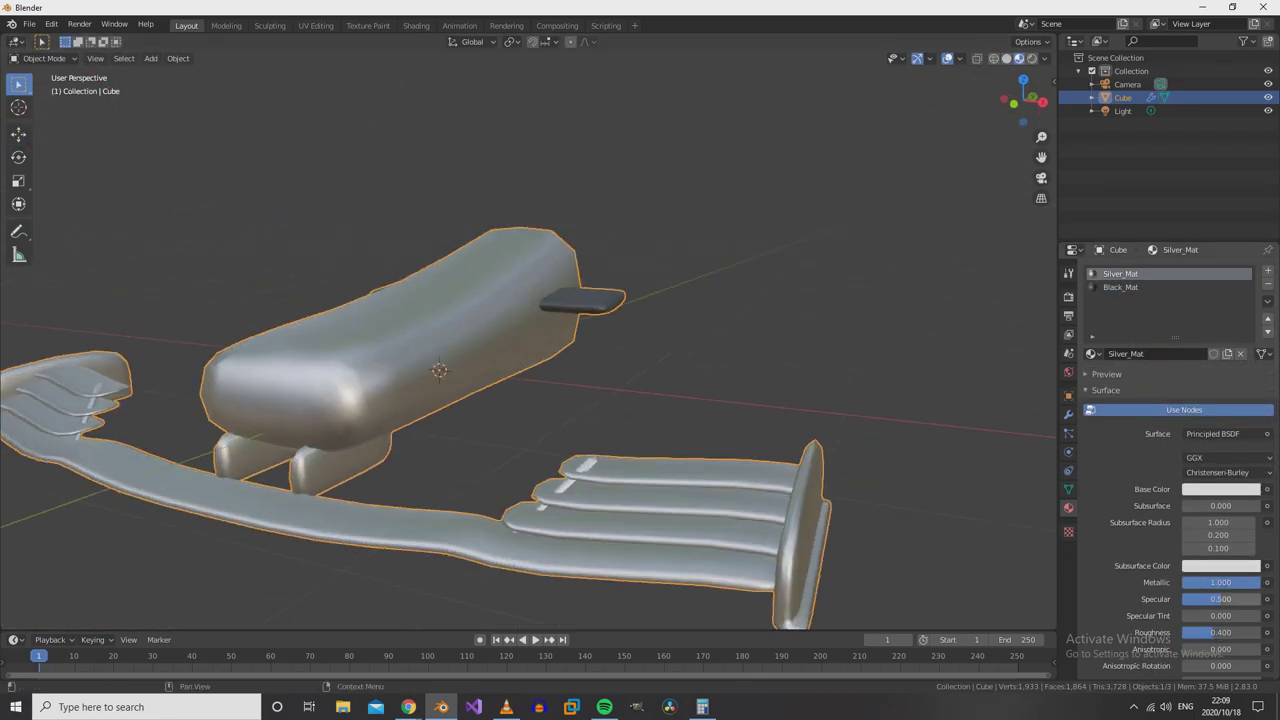
drag(1220, 632, 1214, 632)
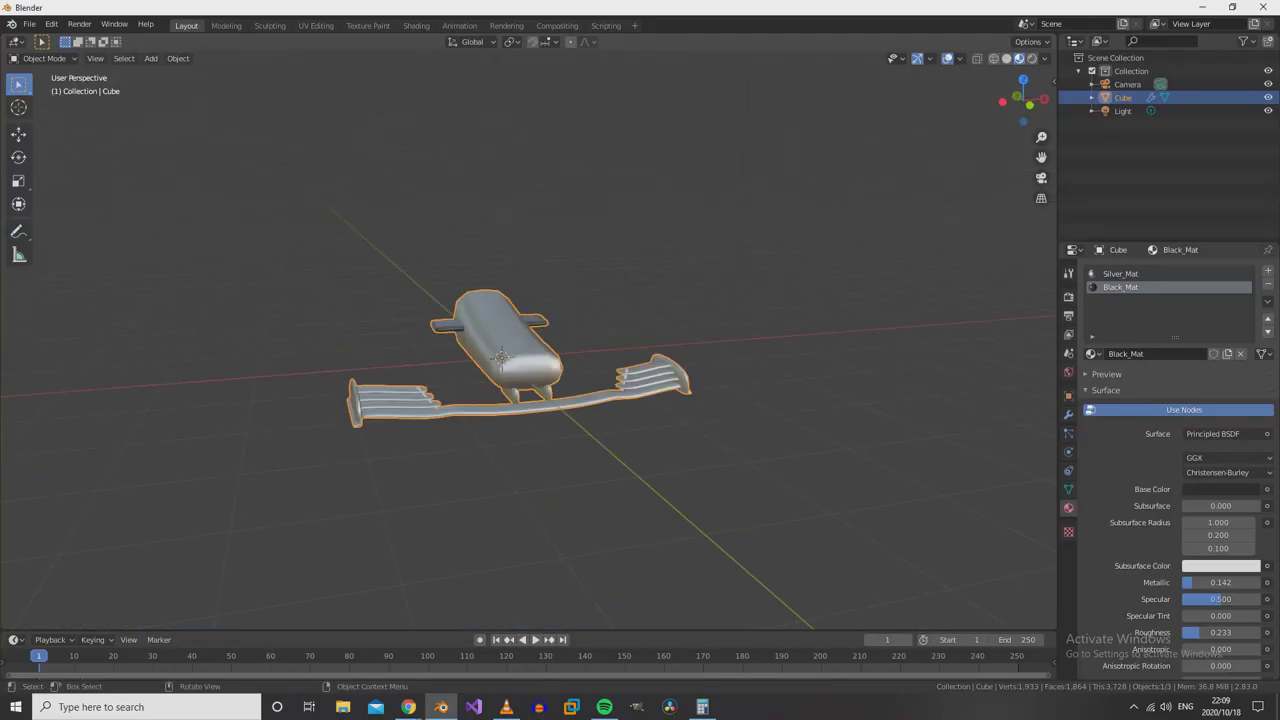
click(151, 58)
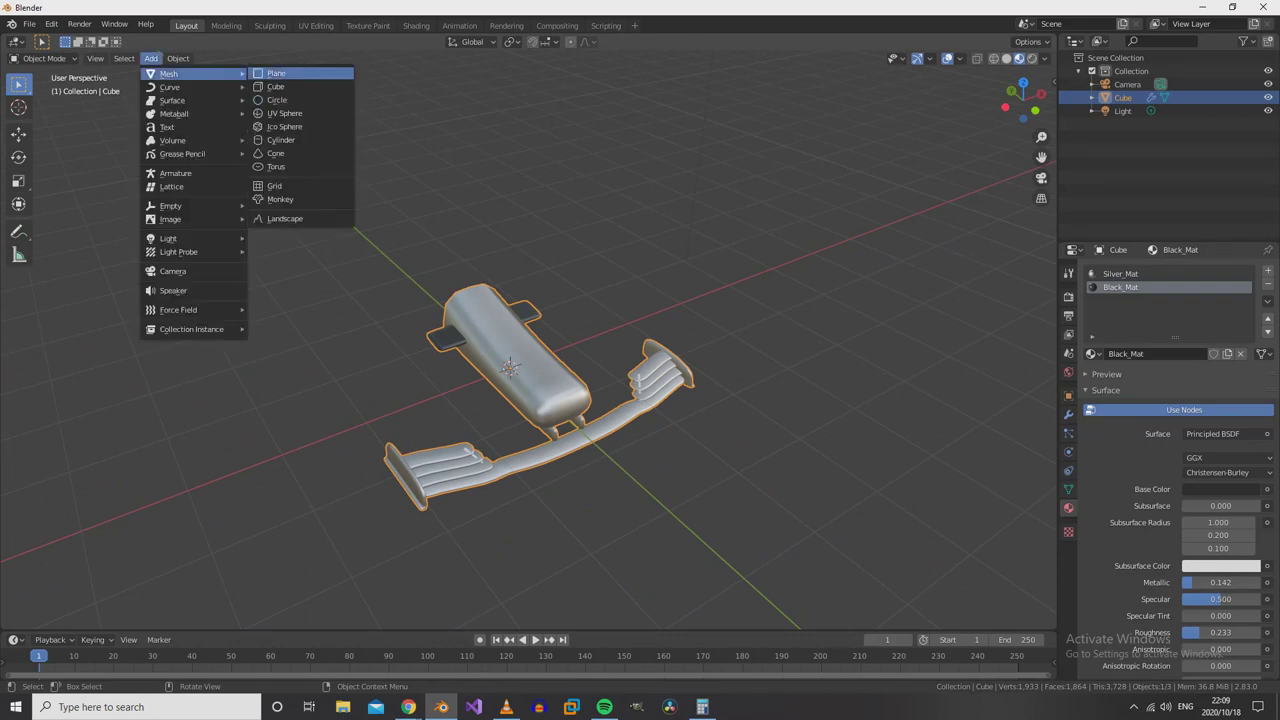
- Add a plane raised above the car and give it a new material named Logo_Mat
click(270, 73)
key(KP_1)
key(Return)
key(KP_7)
click(1194, 327)
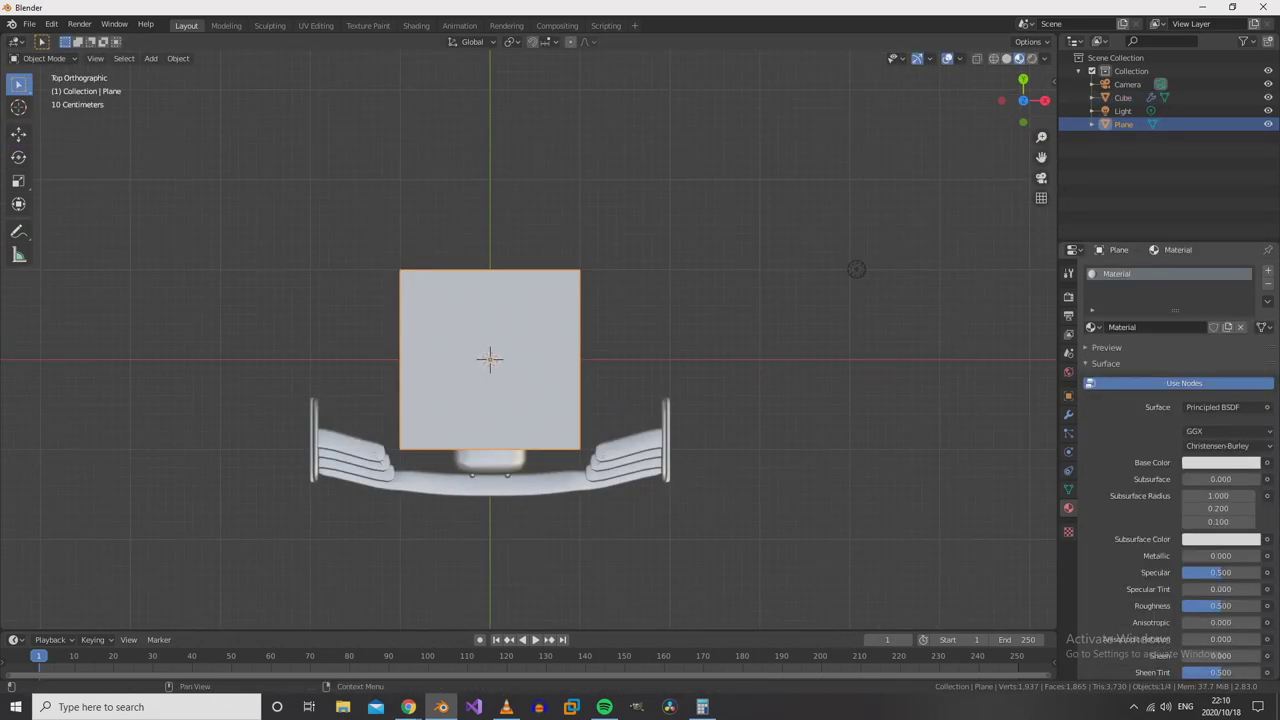
text(_Mat)
key(Return)
key(Tab)
scroll(528, 345, up, 2)
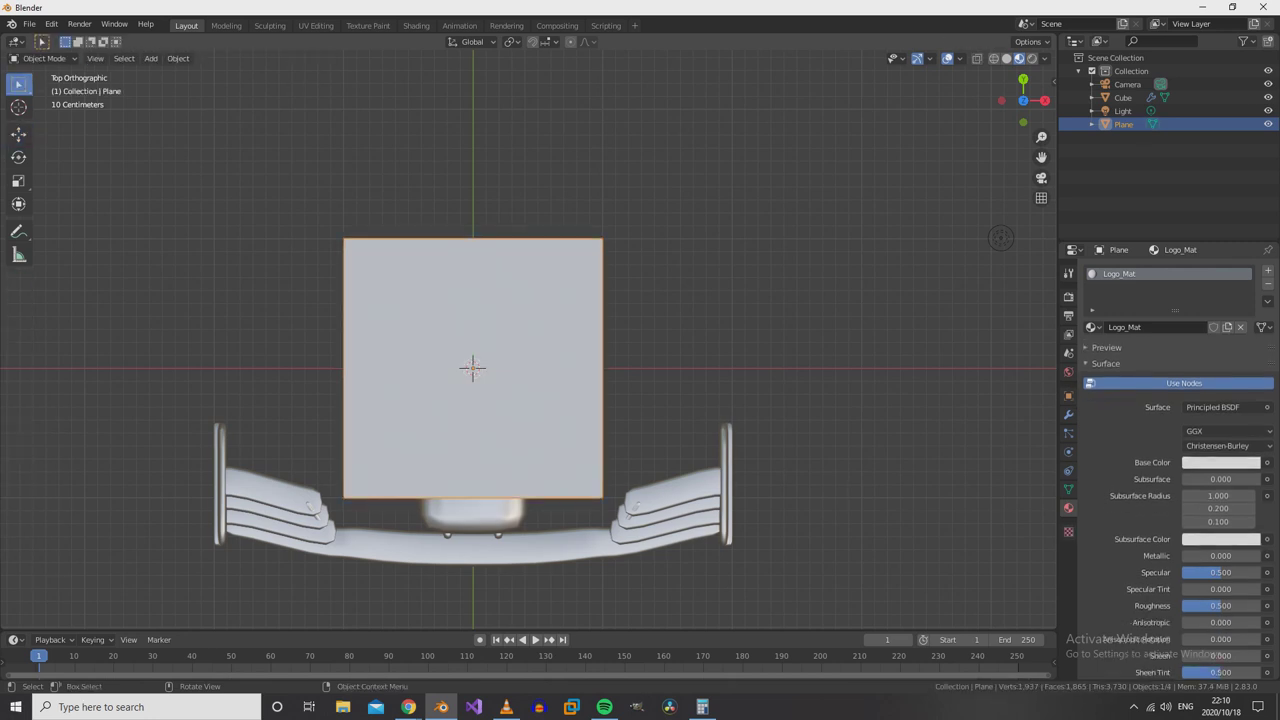
- Unwrap the plane's UVs and load KaygeeGames.png from the Logos folder into the UV editor
key(u)
click(453, 439)
click(315, 25)
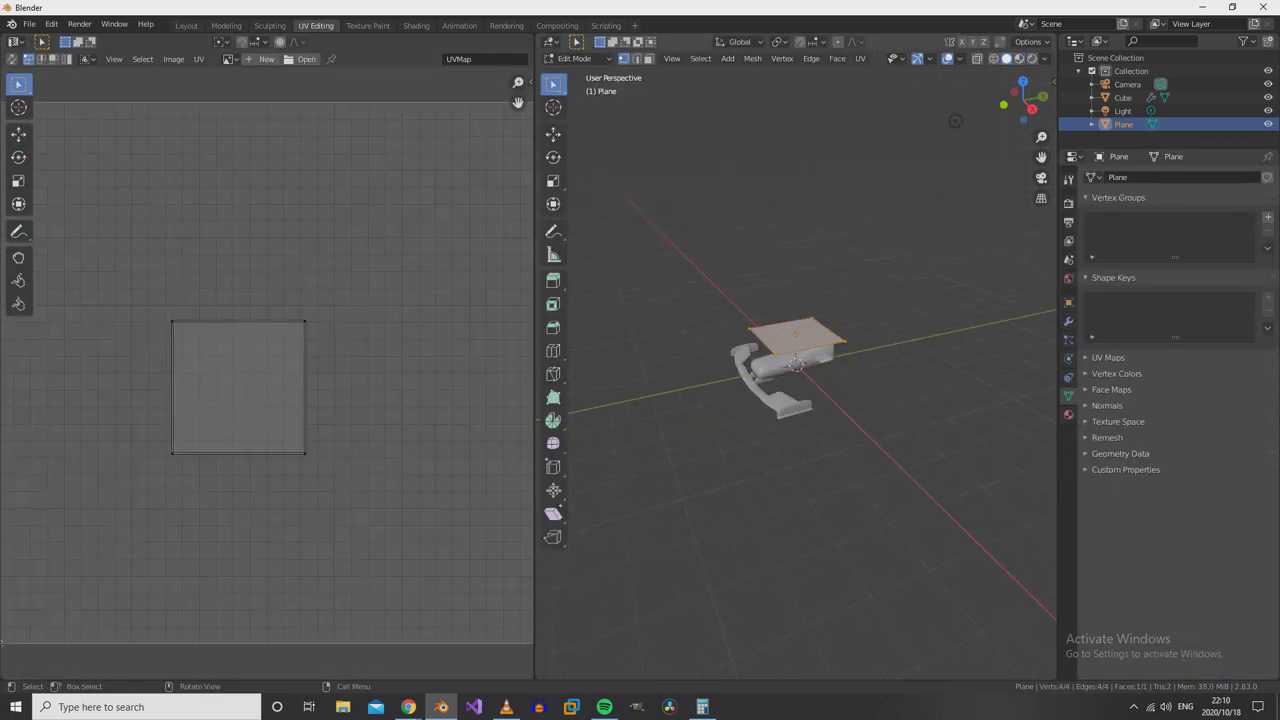
click(173, 59)
click(185, 89)
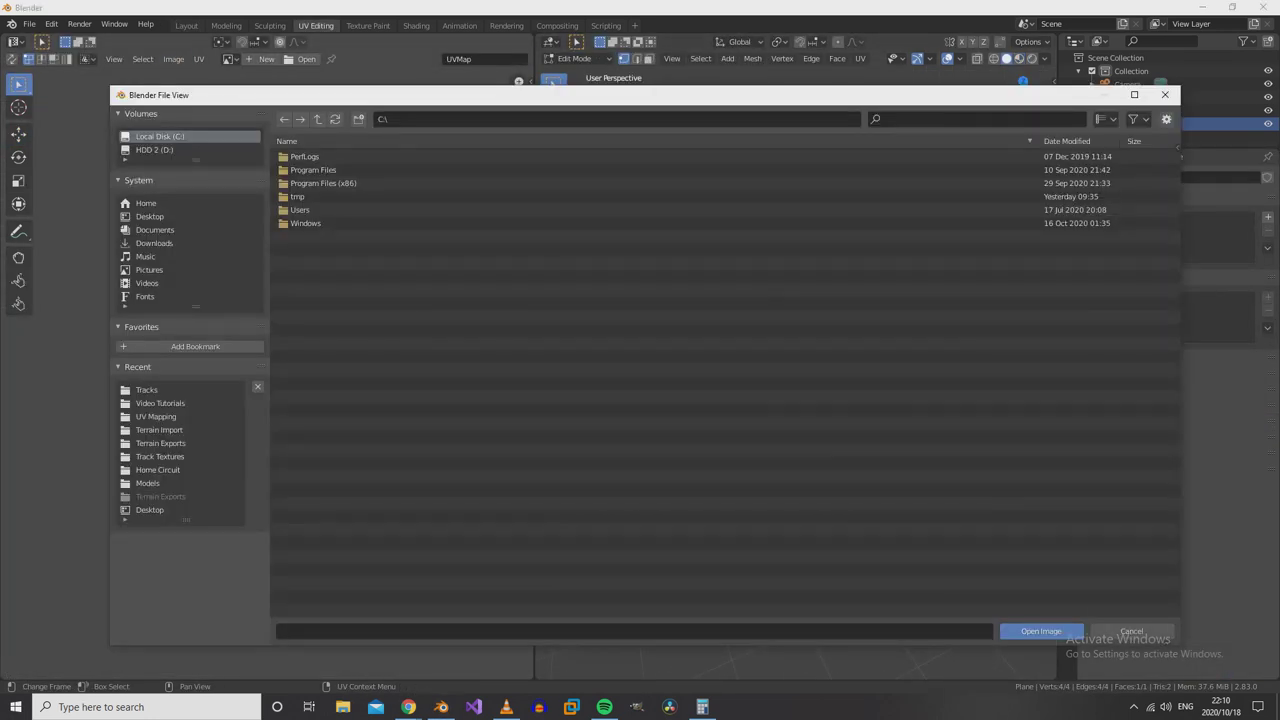
click(155, 416)
double_click(330, 250)
double_click(310, 170)
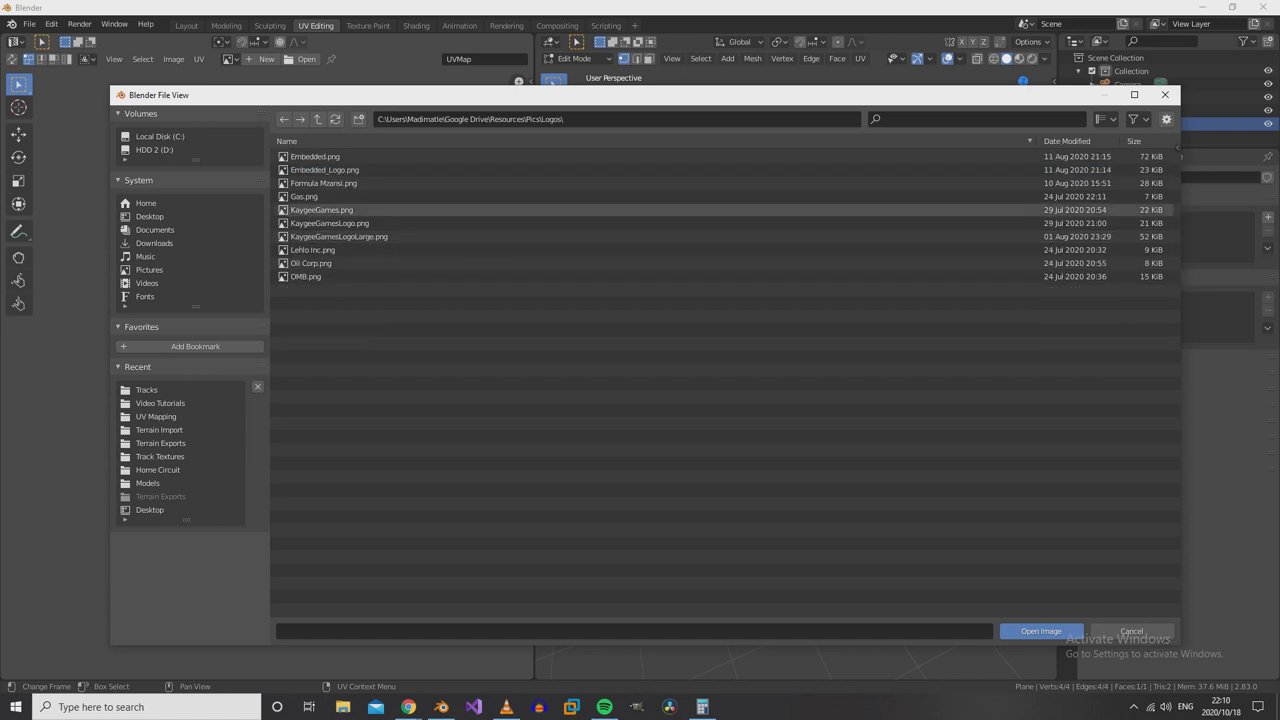
double_click(321, 210)
- Scale the UV island to fill the whole KaygeeGames image and bring up the Shading node setup
key(u)
key(s)
key(Return)
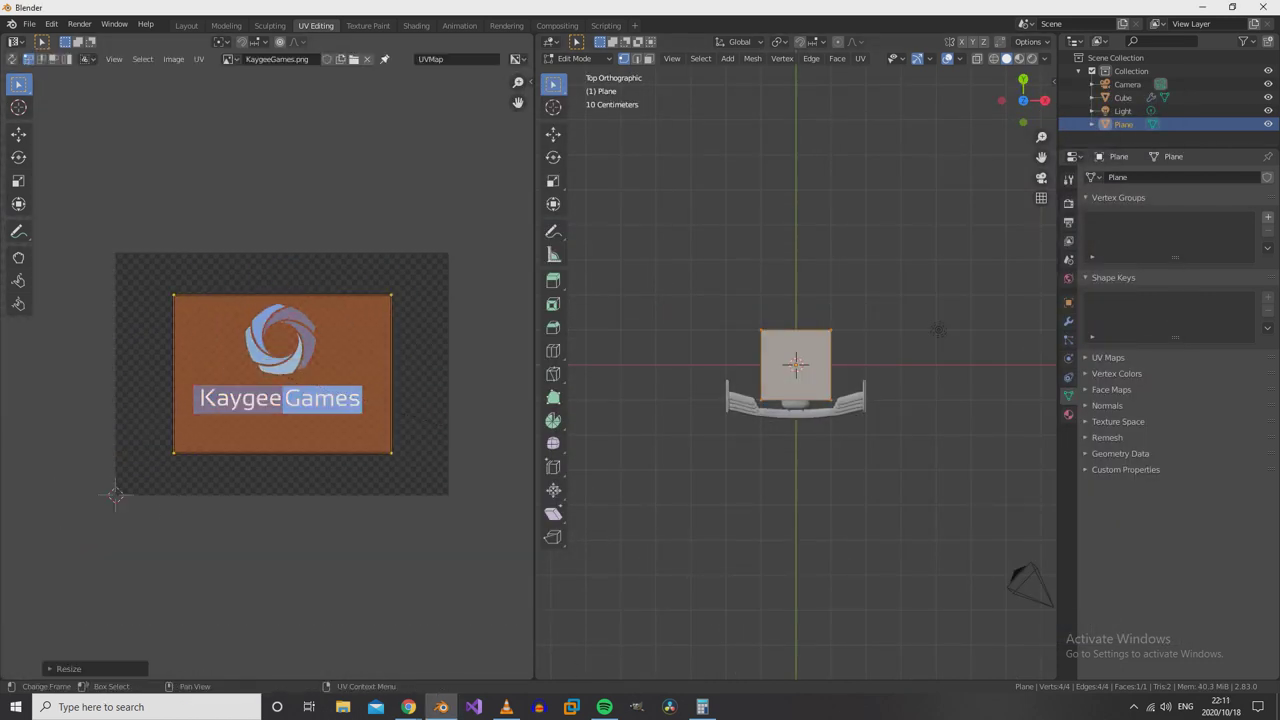
click(416, 25)
click(356, 410)
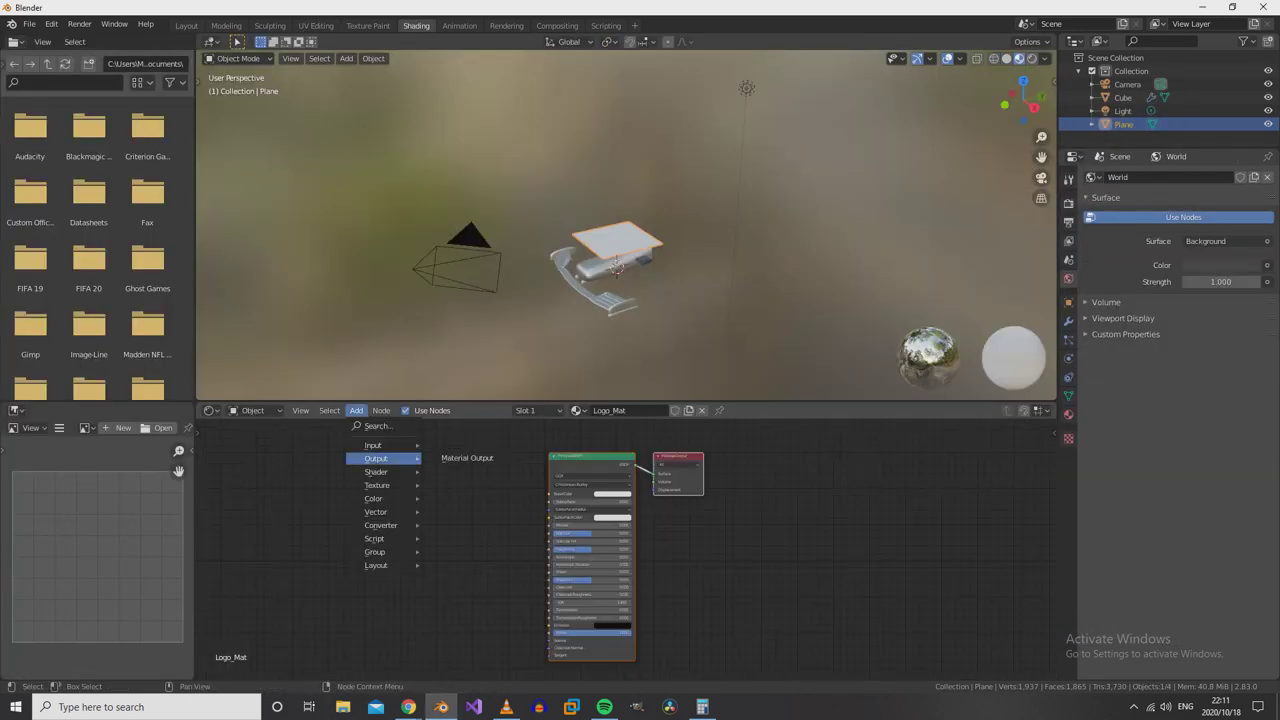
- Add an Image Texture node with KaygeeGames.png, try linking its alpha, then undo that link
click(465, 420)
click(381, 490)
key(KP_7)
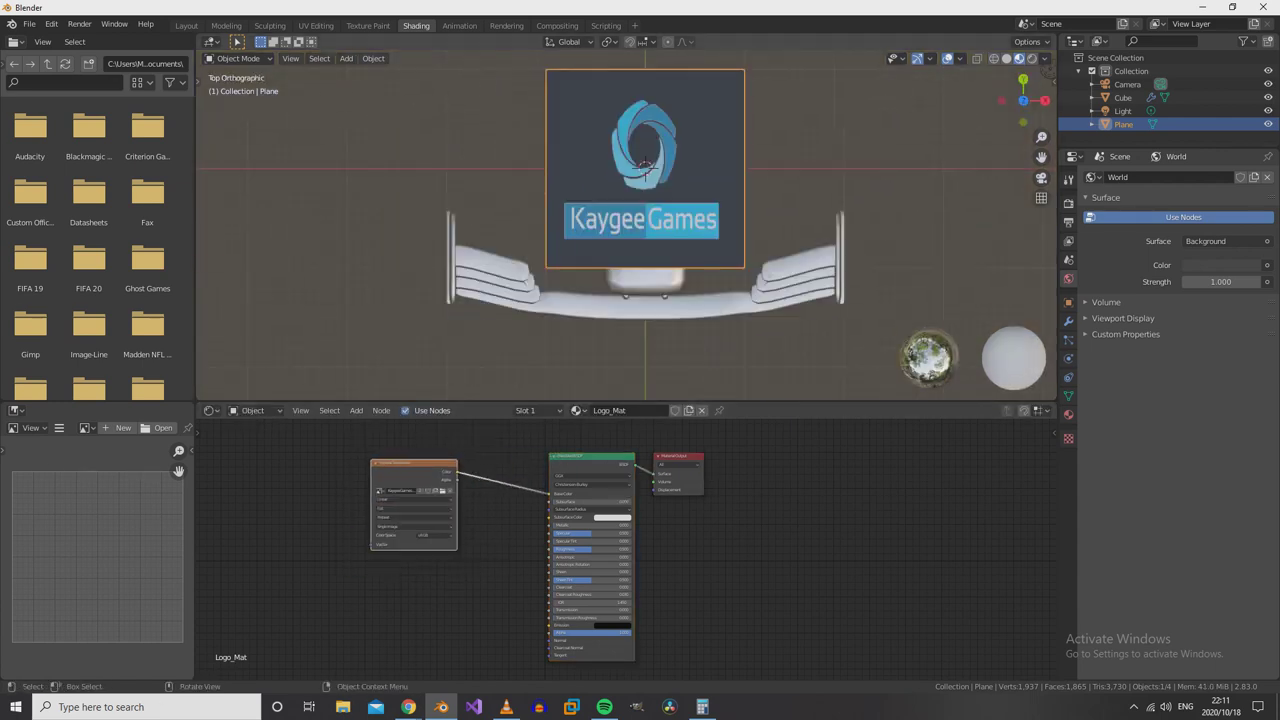
scroll(625, 549, up, 2)
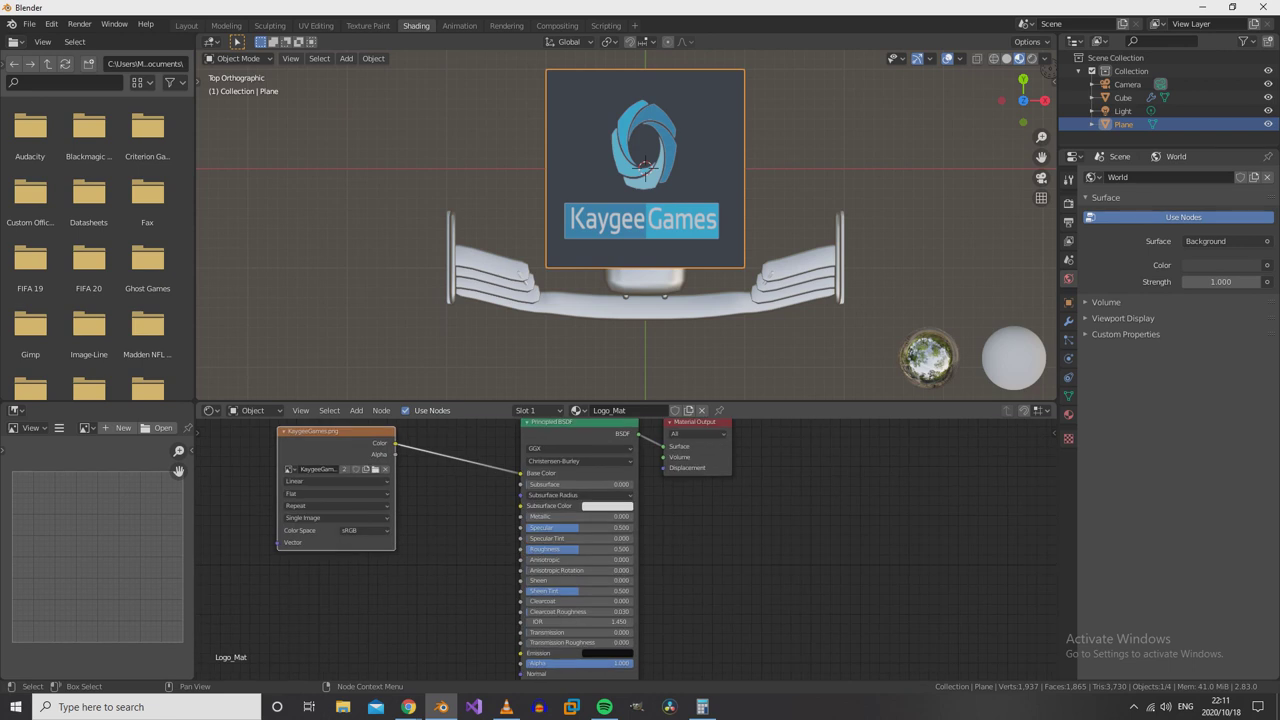
drag(512, 659, 520, 663)
scroll(520, 663, down, 2)
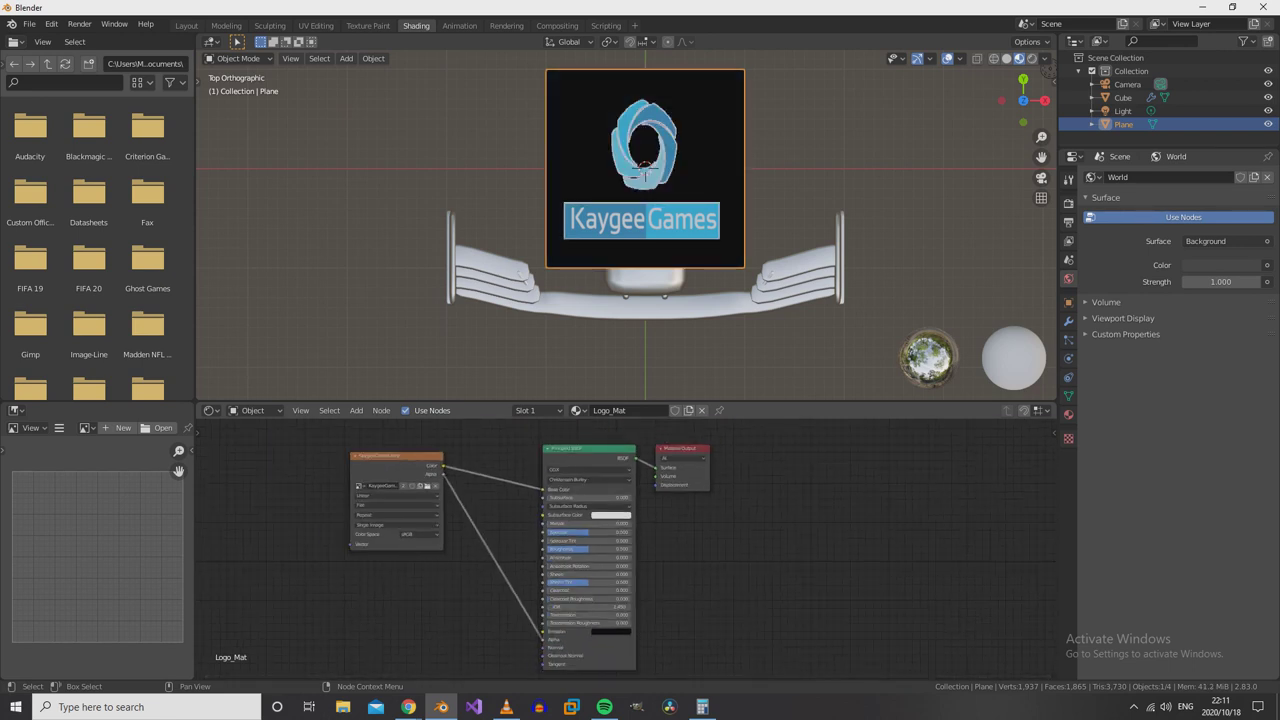
key(ctrl+z)
scroll(871, 134, down, 3)
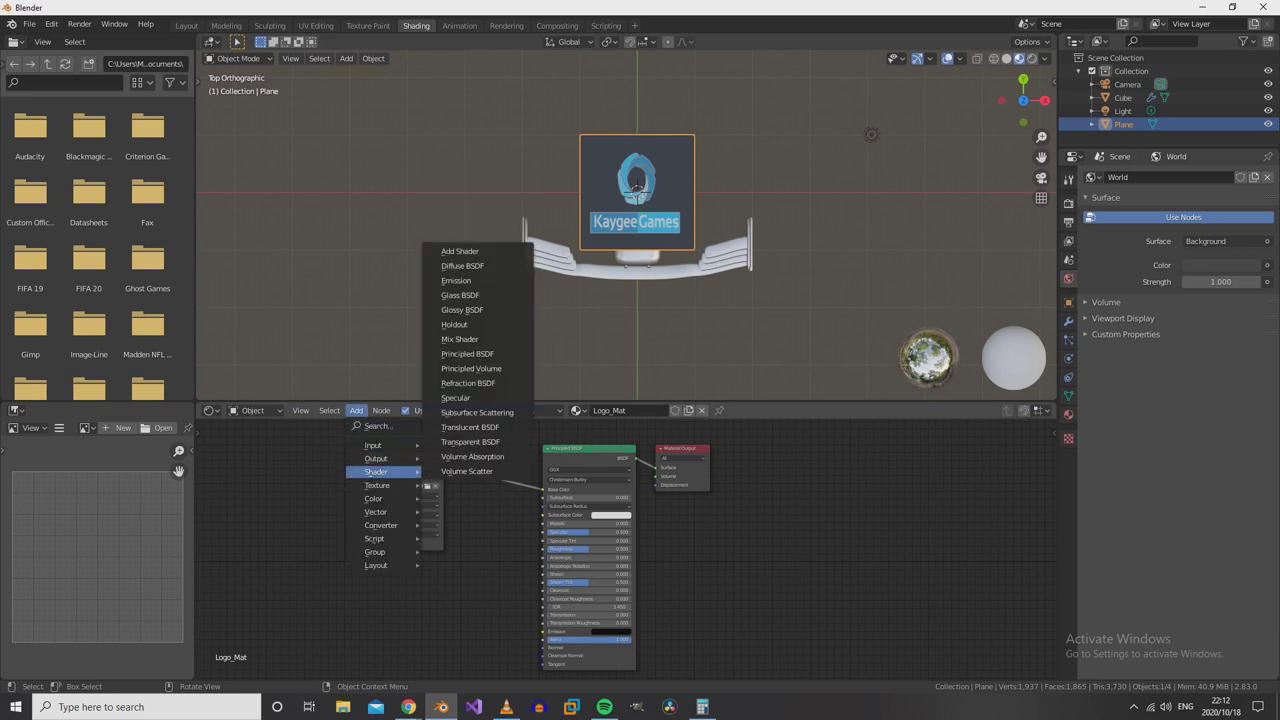
- Drop a Mix Shader onto the texture link, delete it, and return to the Modeling workspace
click(356, 410)
click(460, 339)
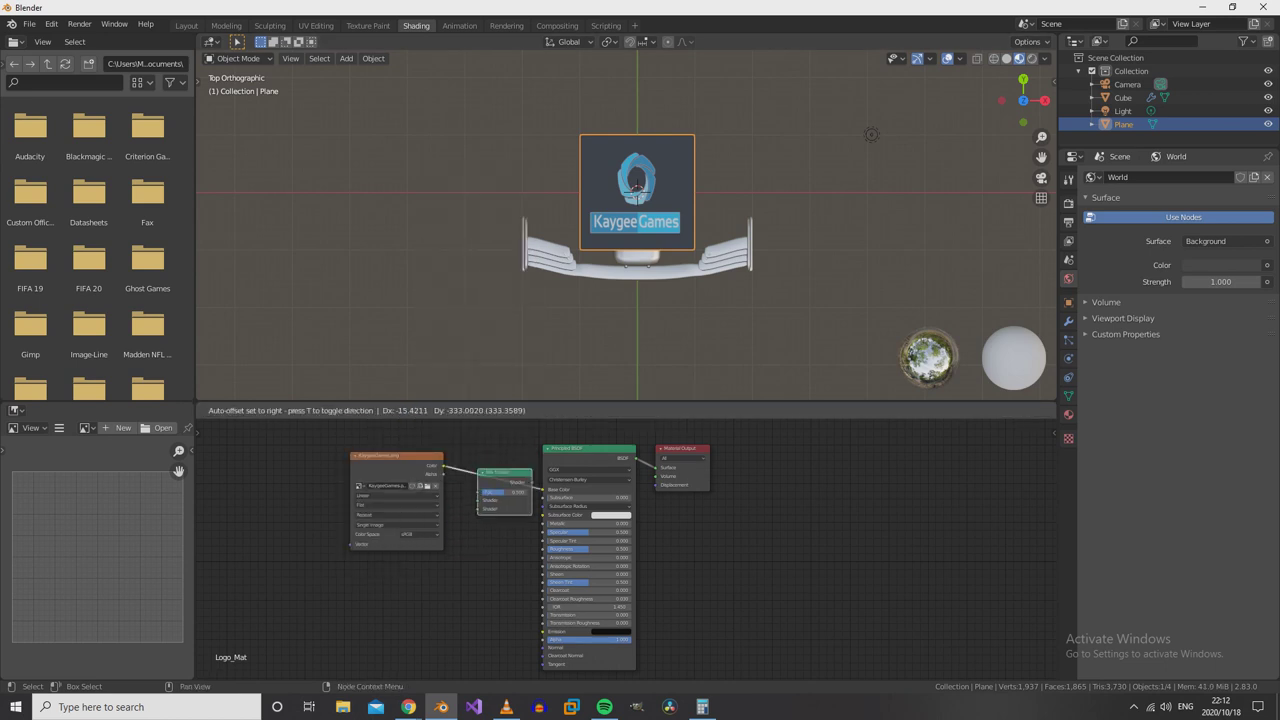
click(492, 475)
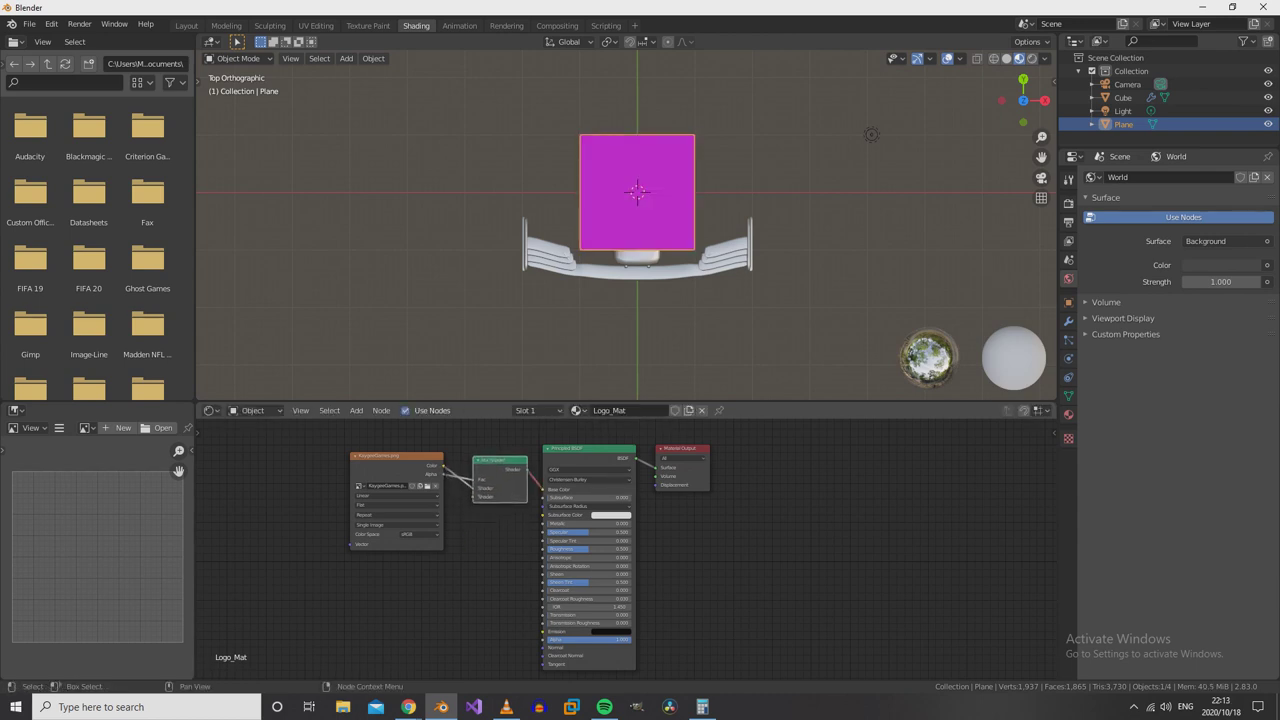
key(Delete)
click(226, 25)
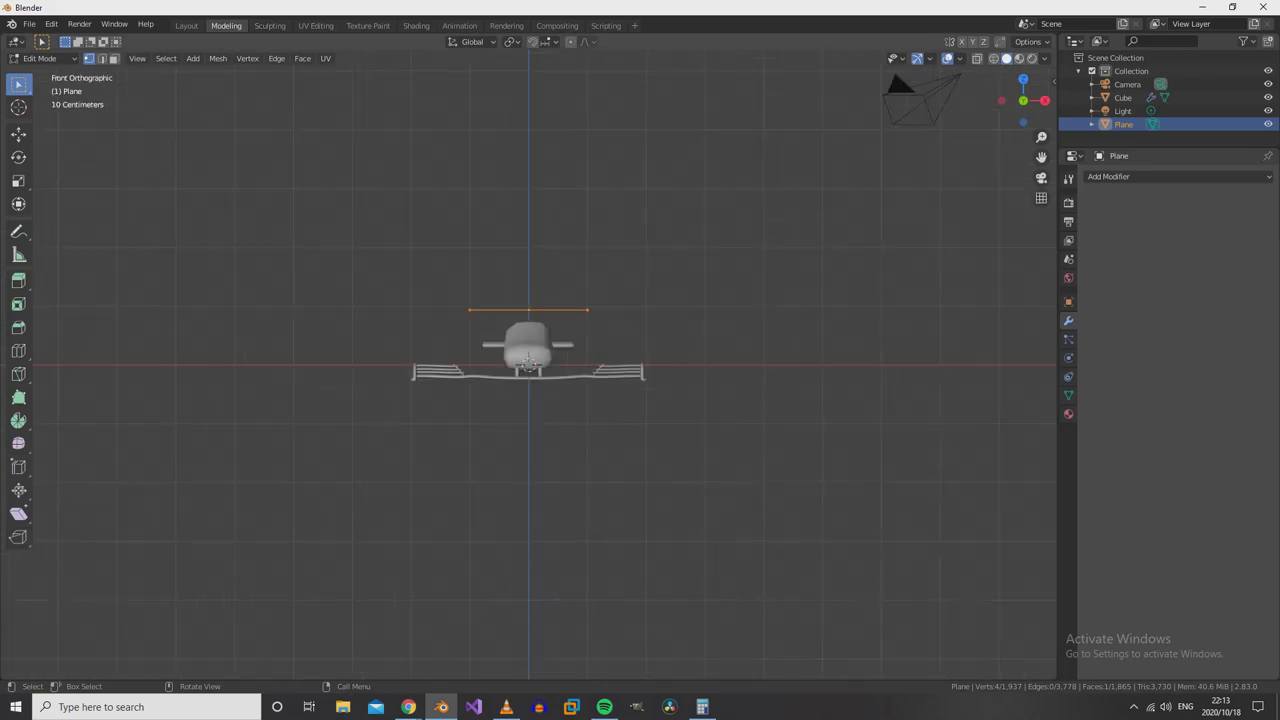
- Subdivide the logo plane with extra cuts and return to object mode
scroll(528, 360, up, 3)
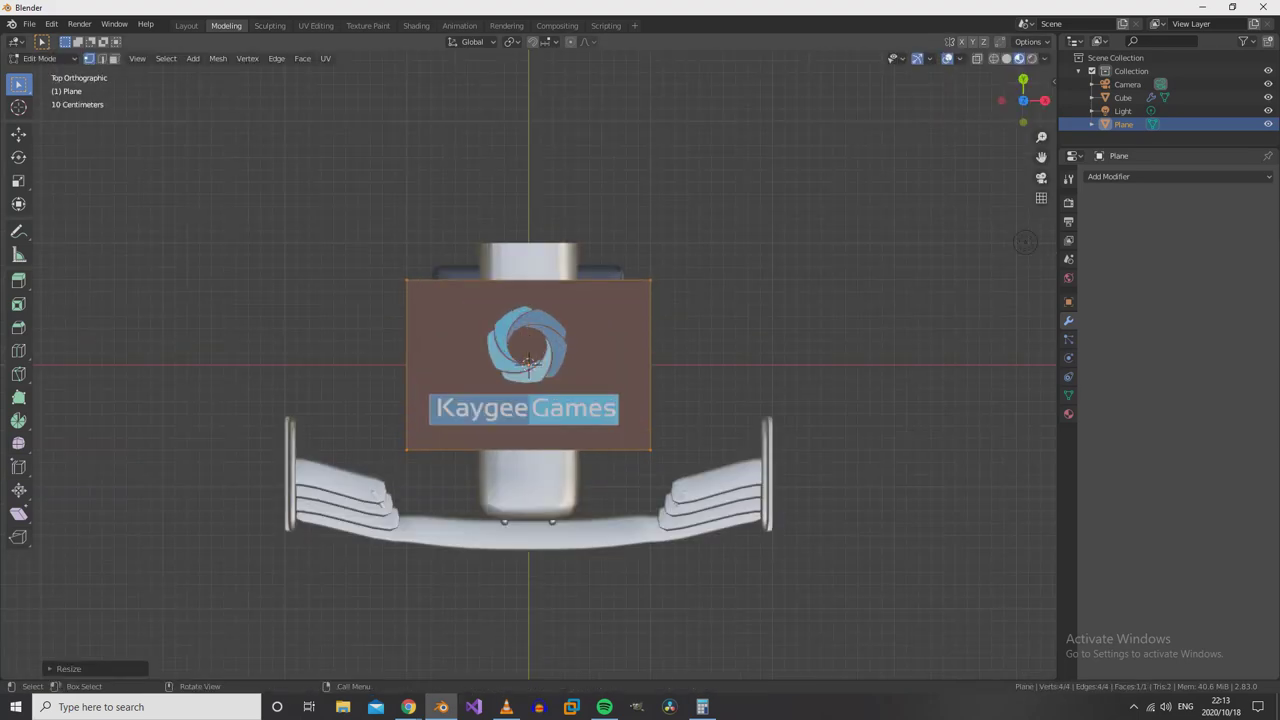
scroll(528, 360, up, 3)
click(276, 58)
click(299, 133)
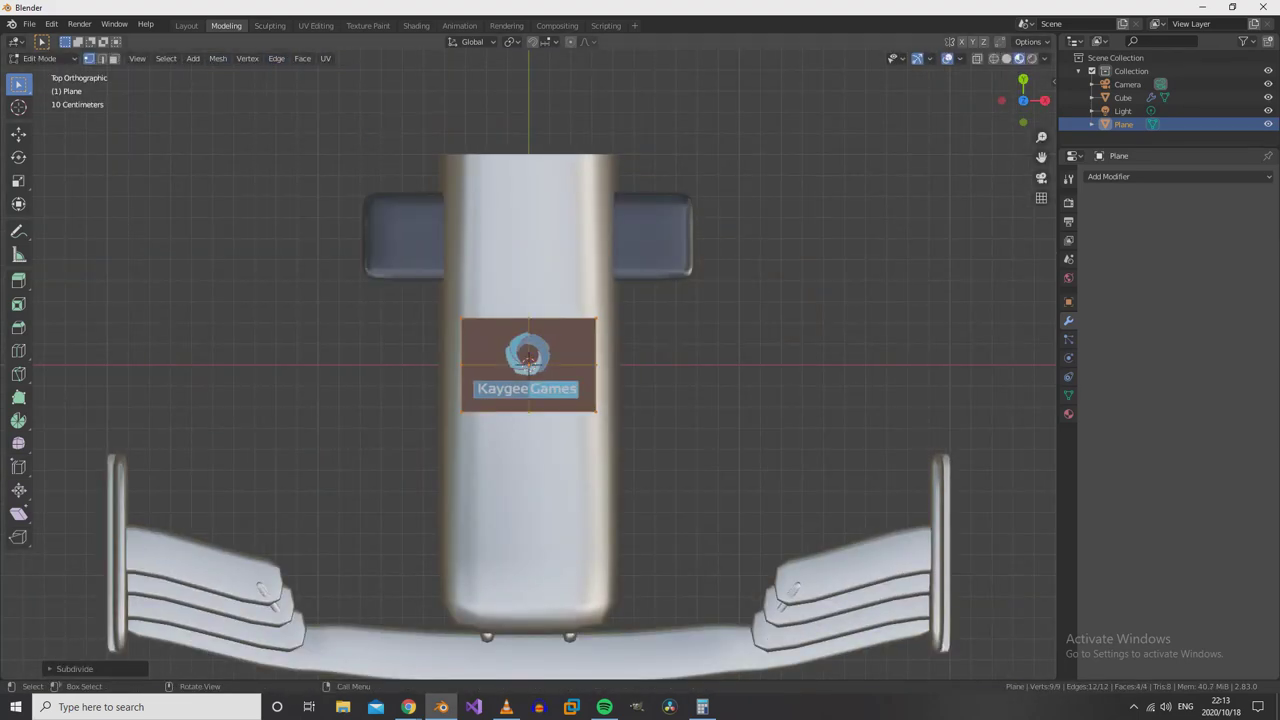
click(217, 577)
middle_drag(528, 362, 528, 363)
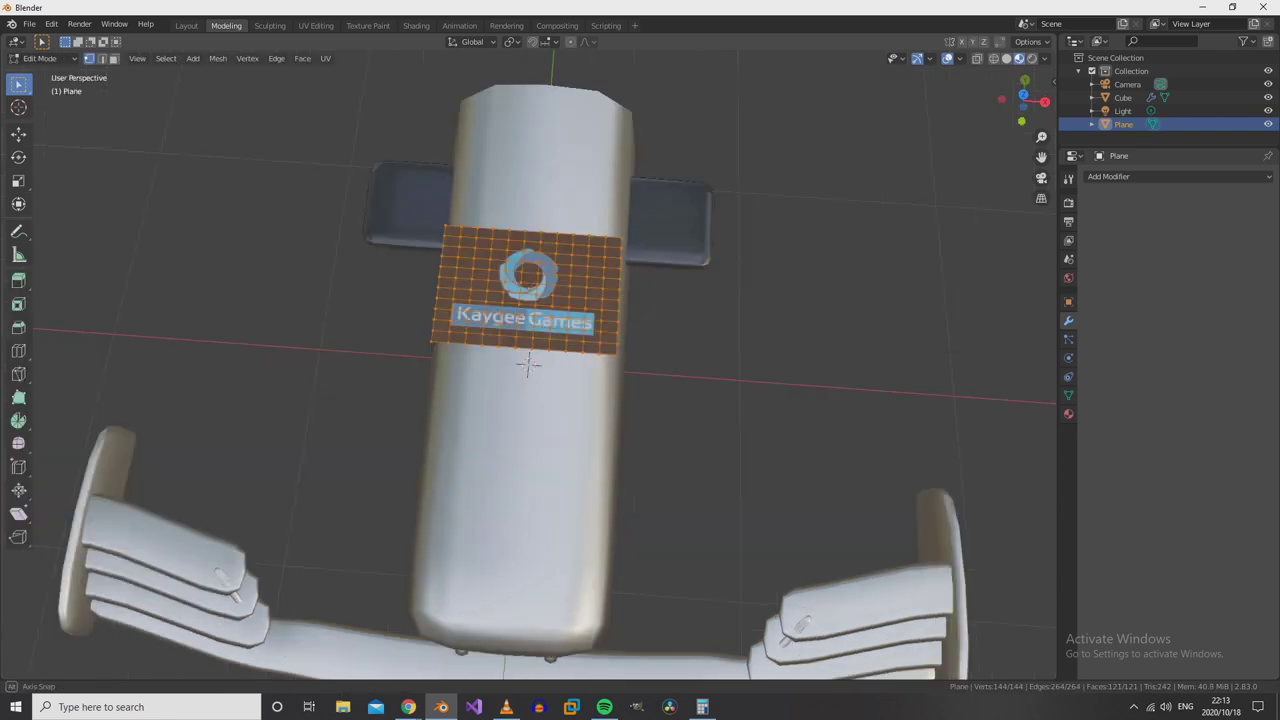
key(Tab)
scroll(528, 363, down, 4)
- Add a Shrinkwrap modifier to the logo plane targeting the Cube in Project mode
click(1108, 176)
middle_drag(528, 400, 528, 300)
click(1108, 176)
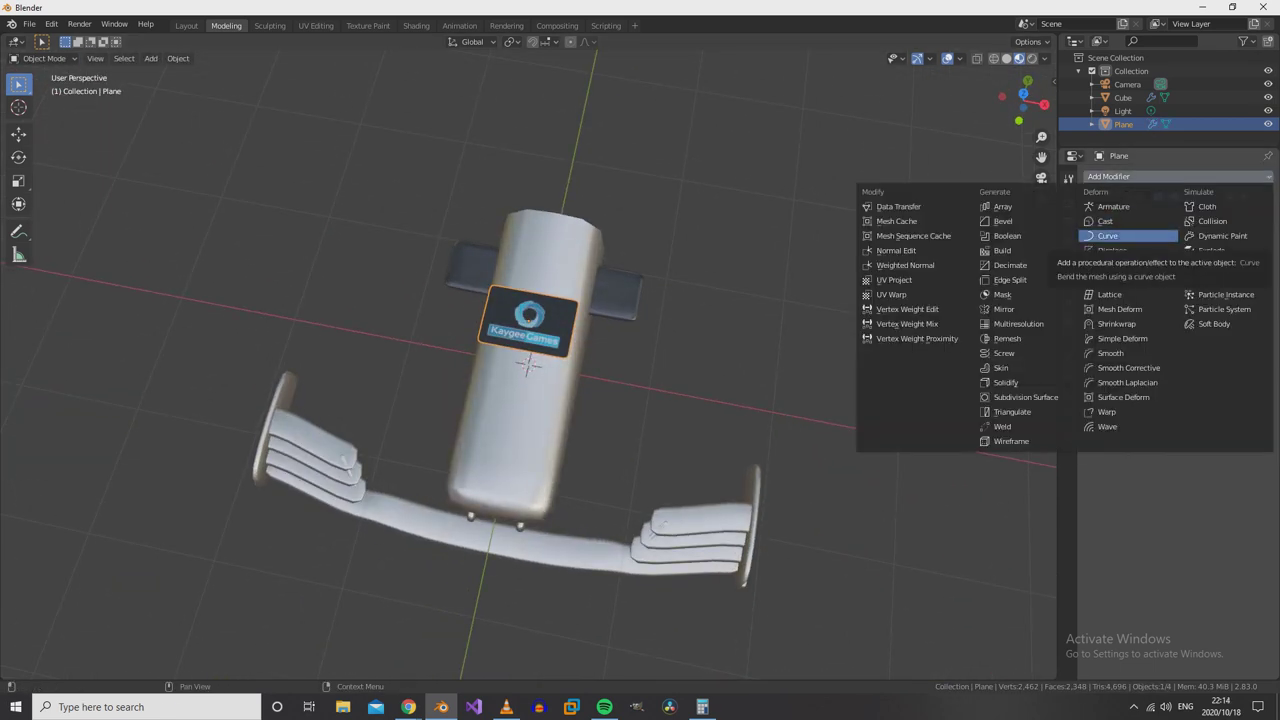
click(1117, 323)
click(1130, 273)
click(1120, 292)
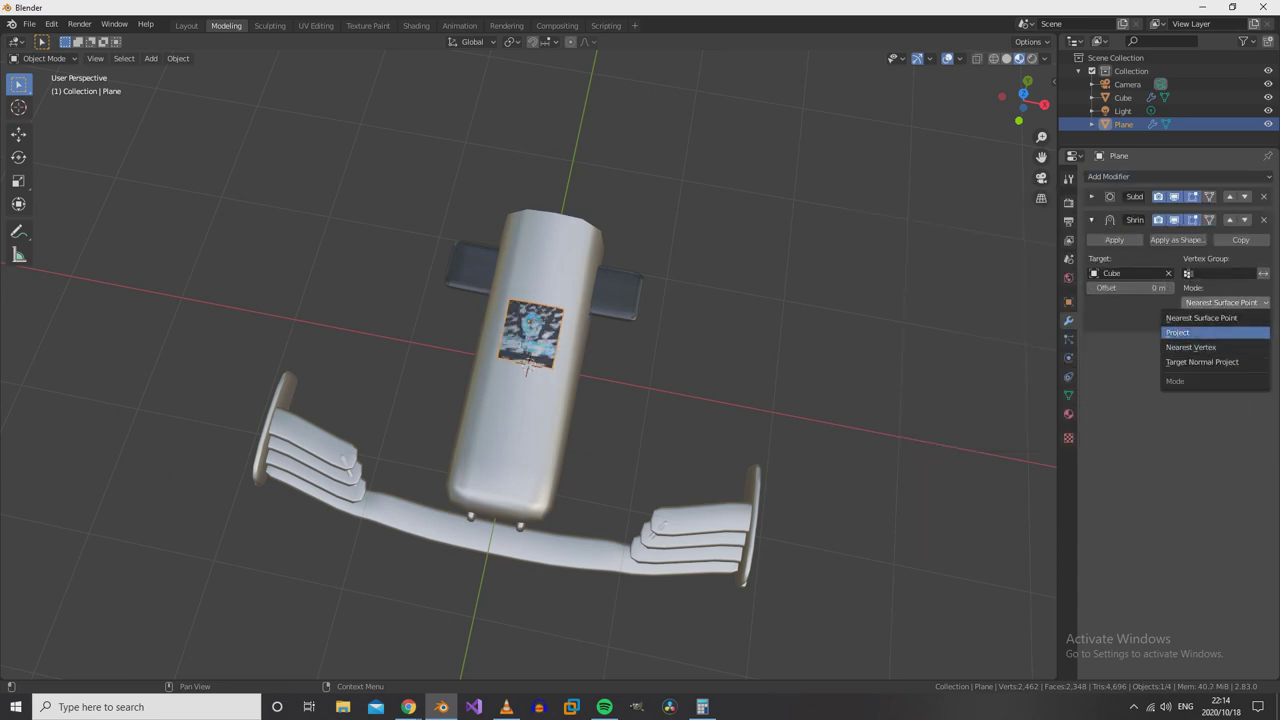
click(1177, 332)
mouse_move(528, 400)
middle_down()
mouse_move(600, 380)
mouse_move(528, 365)
middle_up()
click(18, 133)
- Adjust the Shrinkwrap cull-faces options, briefly selecting the car body before reselecting the logo plane
scroll(528, 365, up, 4)
click(1237, 360)
scroll(528, 365, down, 5)
click(528, 365)
scroll(528, 365, up, 5)
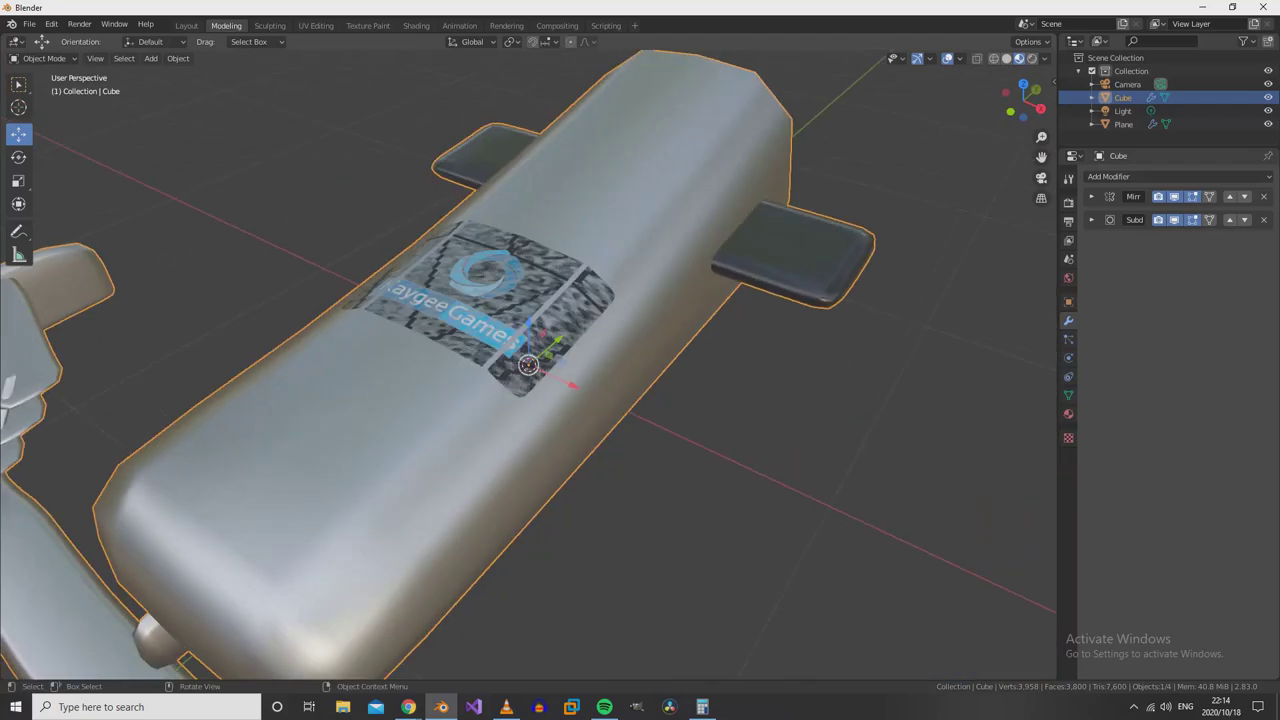
click(528, 365)
click(1237, 463)
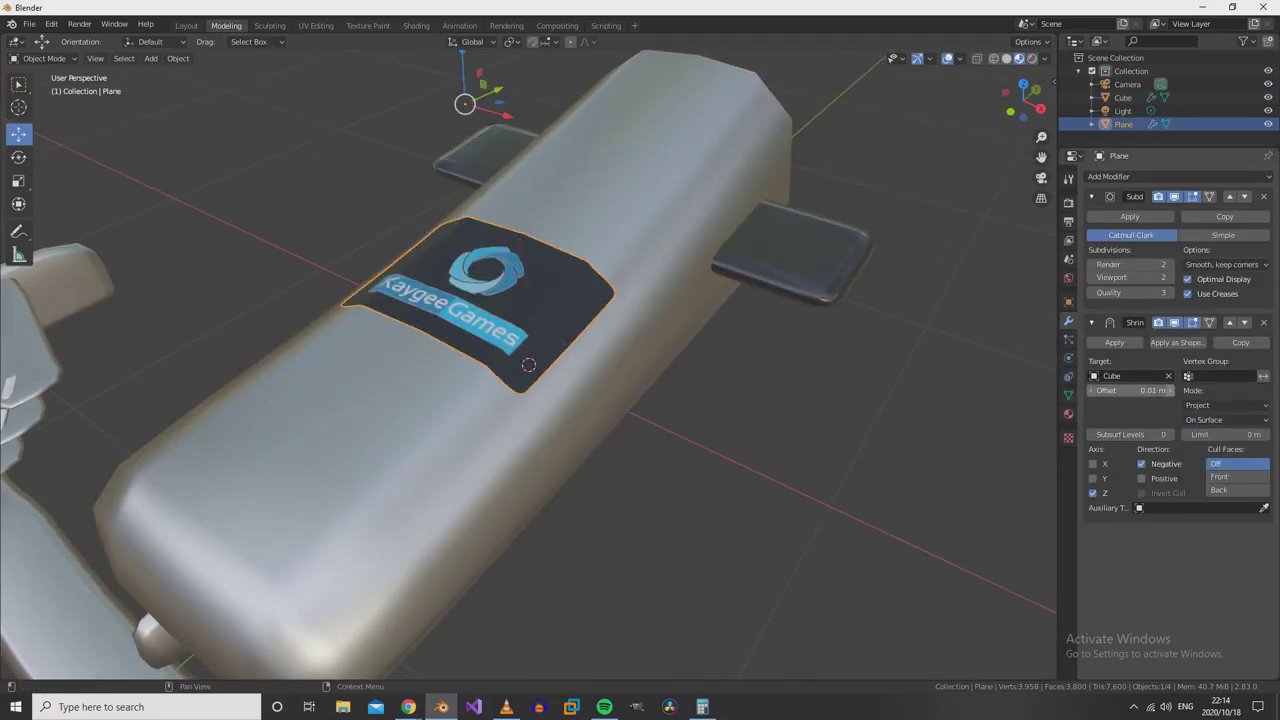
scroll(528, 365, down, 4)
- Subdivide the wrapped logo plane once more and collapse the modifier settings
middle_drag(528, 365, 528, 300)
key(Tab)
click(276, 58)
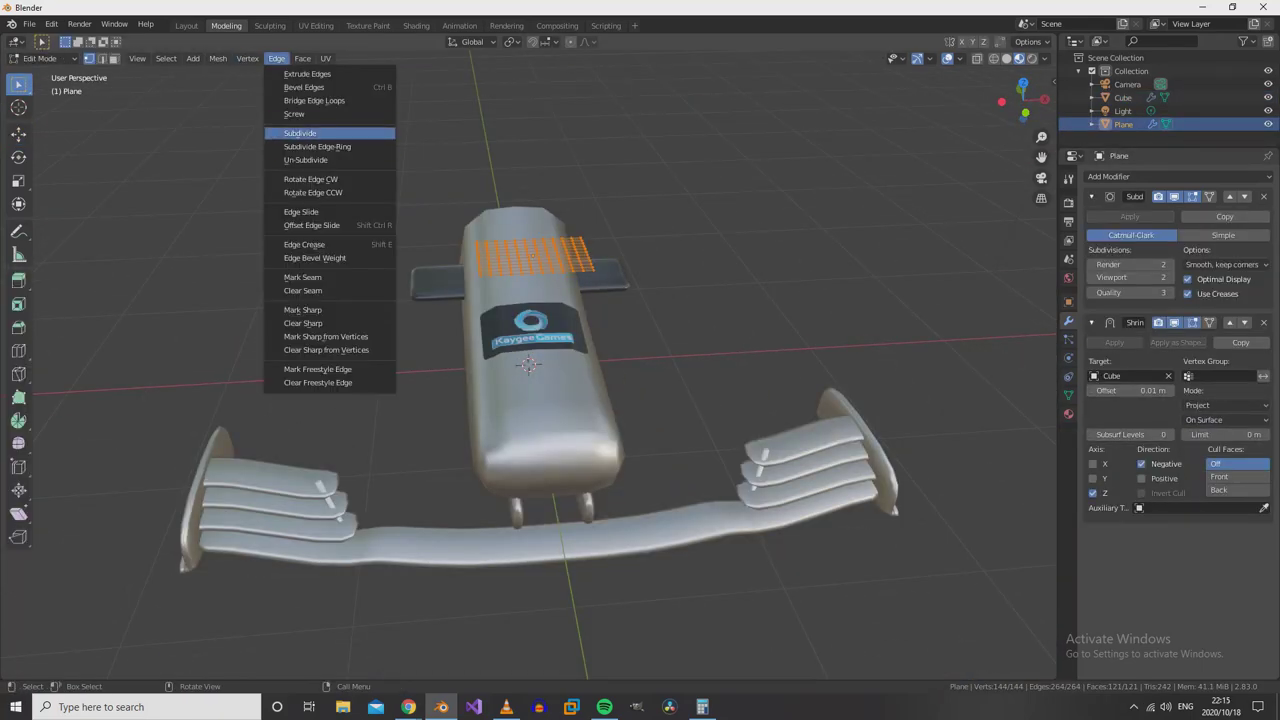
click(300, 133)
middle_drag(528, 365, 528, 300)
right_click(510, 275)
key(Escape)
key(Tab)
middle_drag(528, 365, 560, 340)
scroll(528, 365, down, 3)
ctrl+click(1091, 196)
- Add a new cube and scale it into a large, thin ground slab
click(151, 58)
click(290, 95)
key(Tab)
scroll(528, 365, down, 3)
key(s)
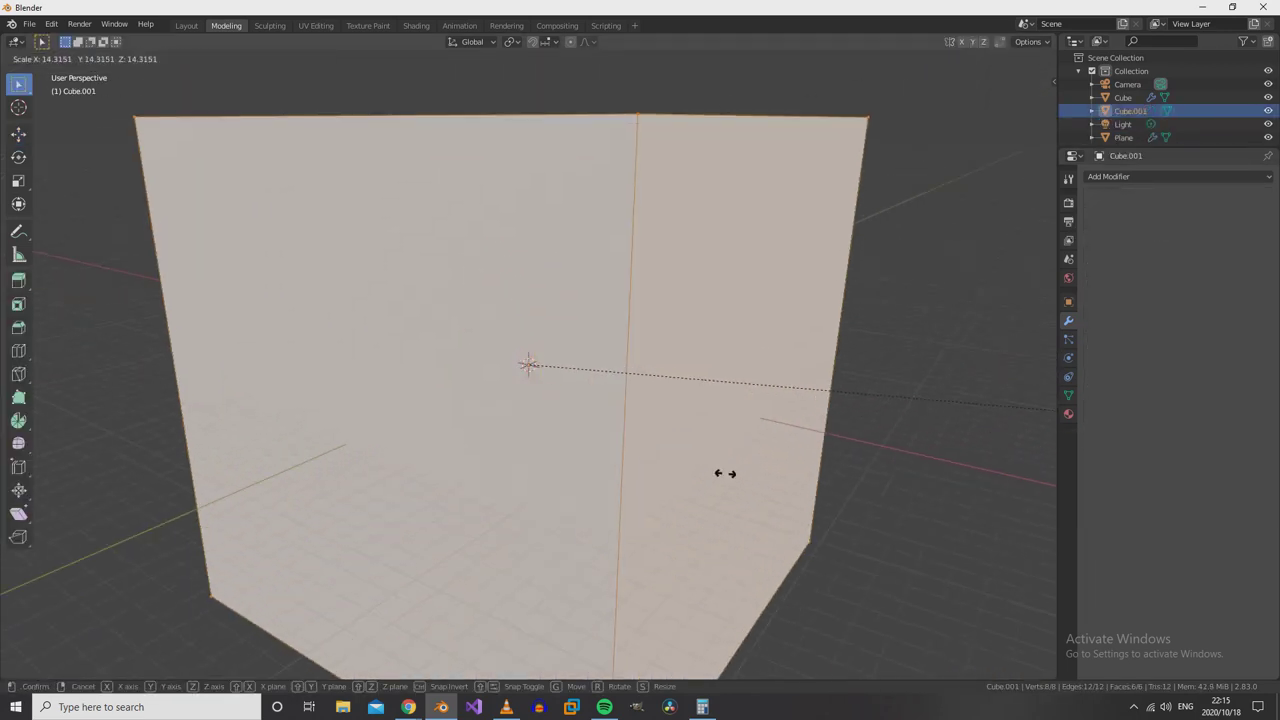
key(Return)
key(s)
key(z)
key(Return)
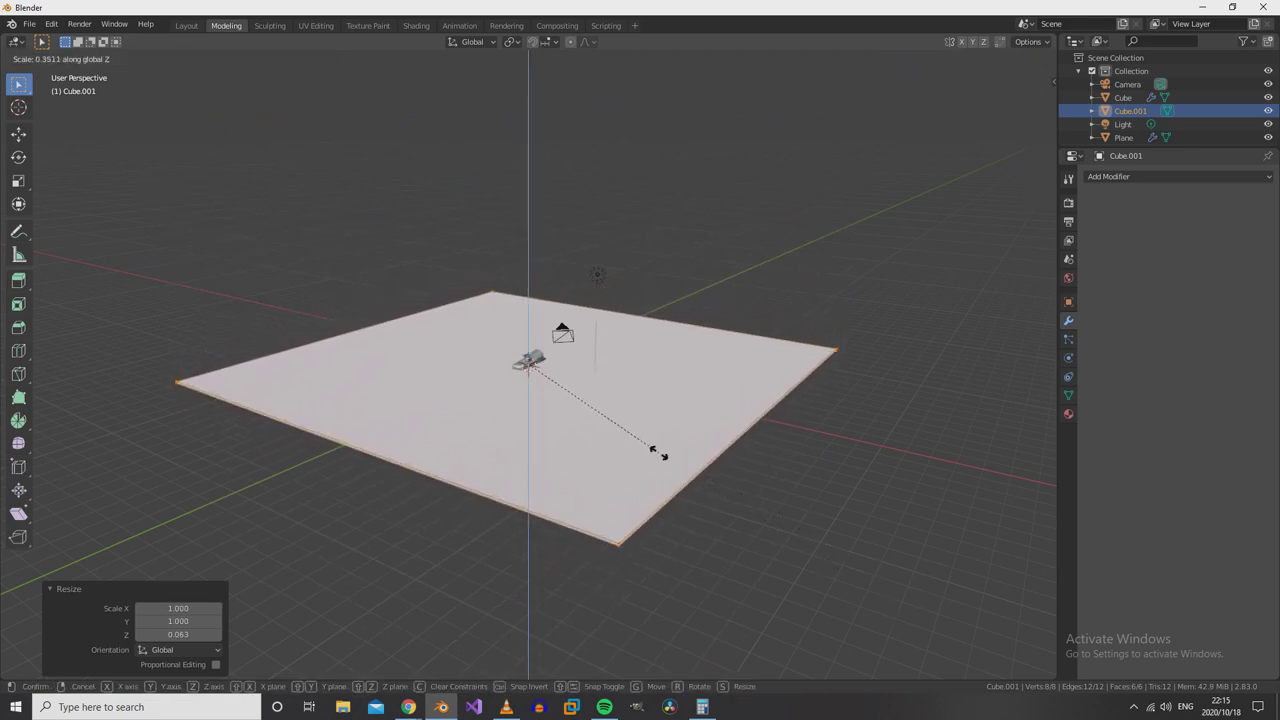
click(658, 452)
key(Tab)
- Lower the slab beneath the car and preview the scene in rendered view
key(g)
key(z)
key(Return)
key(z)
click(543, 471)
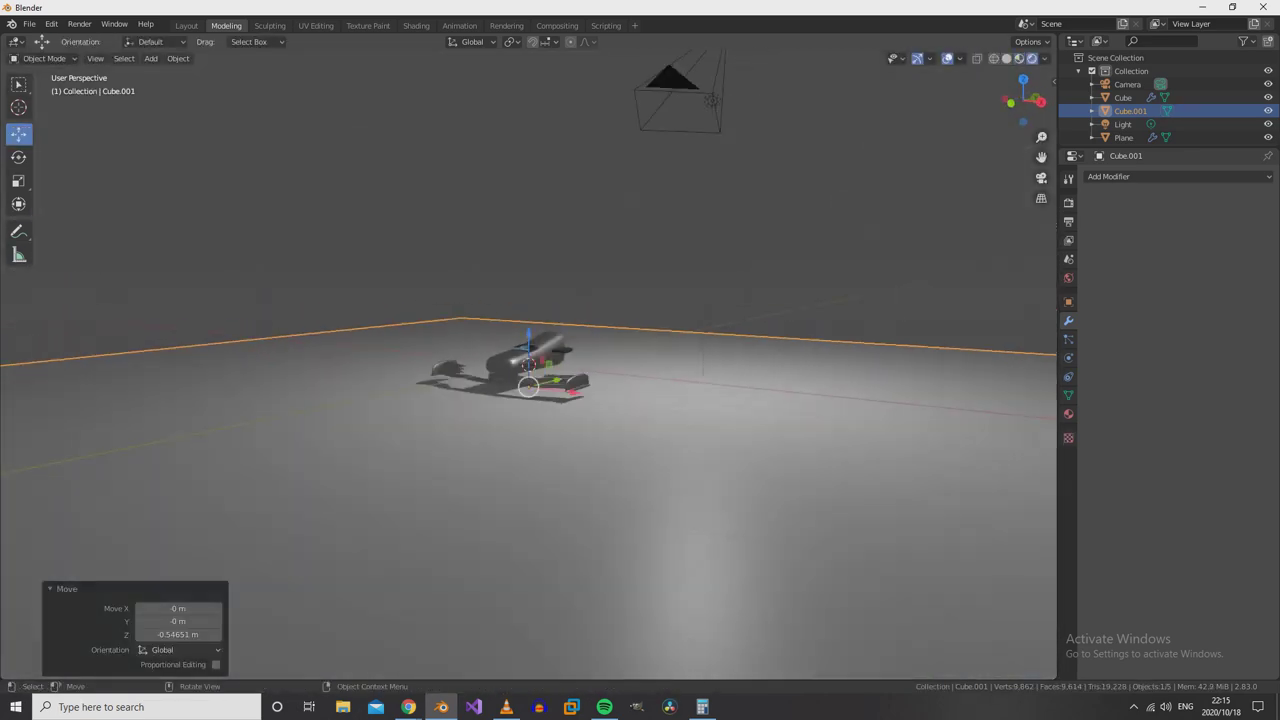
- Move the light so the car casts its shadow onto the ground slab
click(1123, 124)
middle_drag(528, 365, 560, 300)
key(g)
key(Return)
middle_drag(528, 365, 540, 340)
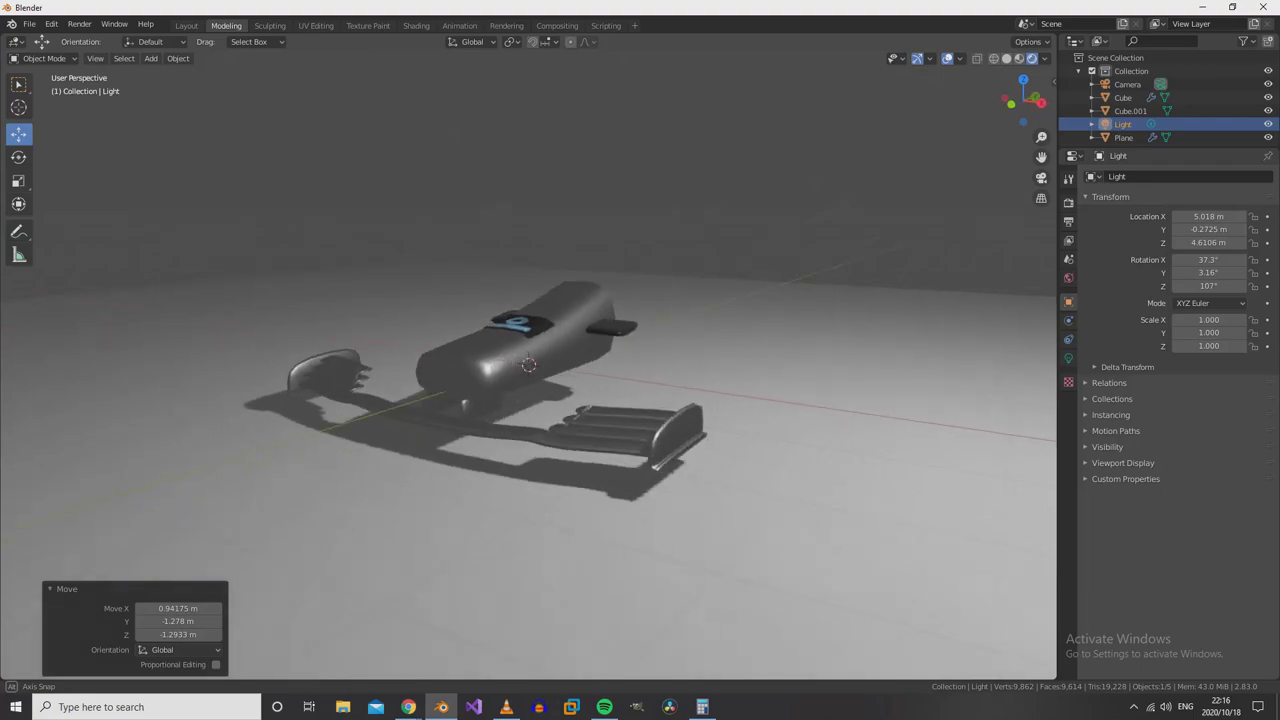